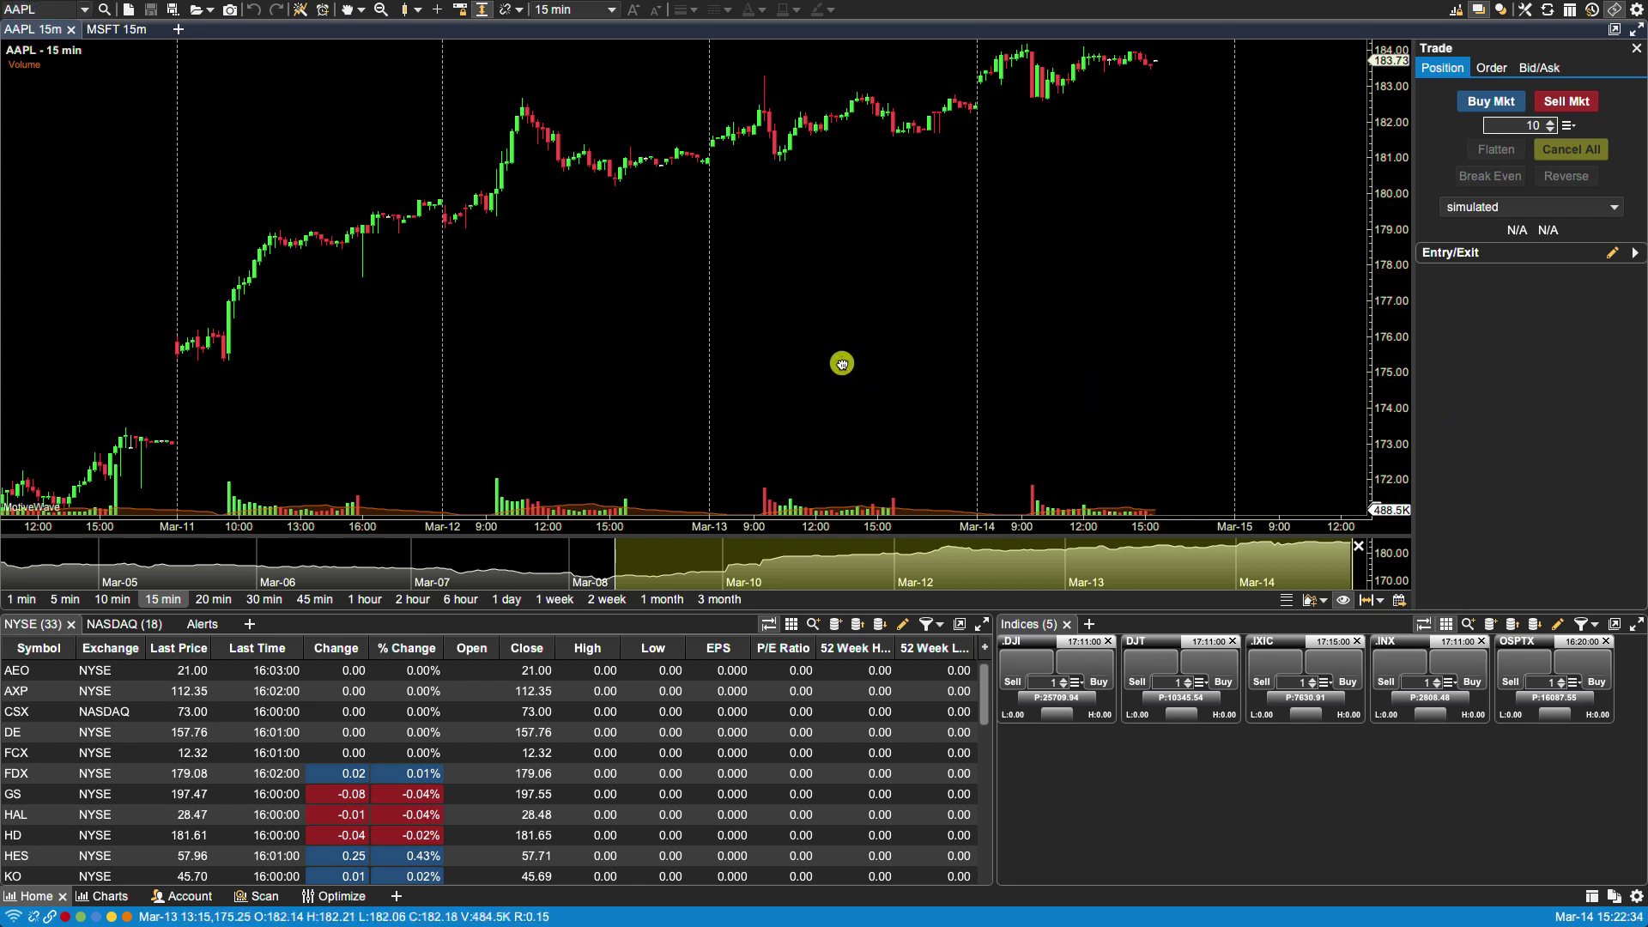
Browse the symbol list and local database search, then open Manage Instruments listing 387 instruments
left_click(86, 10)
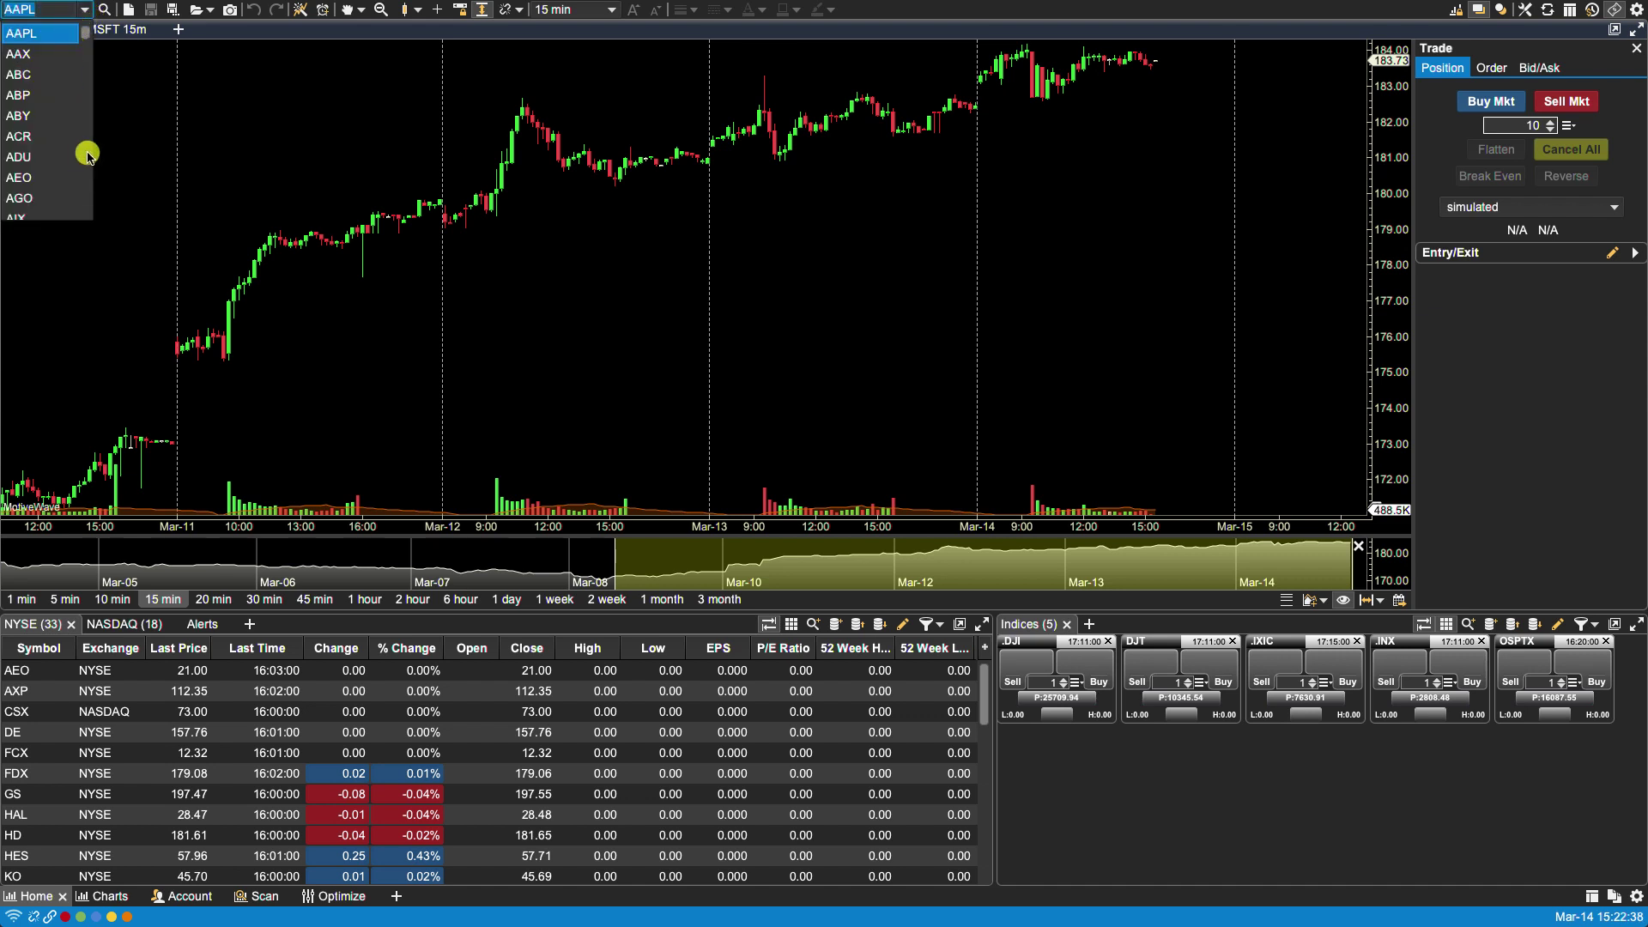
left_click(140, 148)
left_click(104, 9)
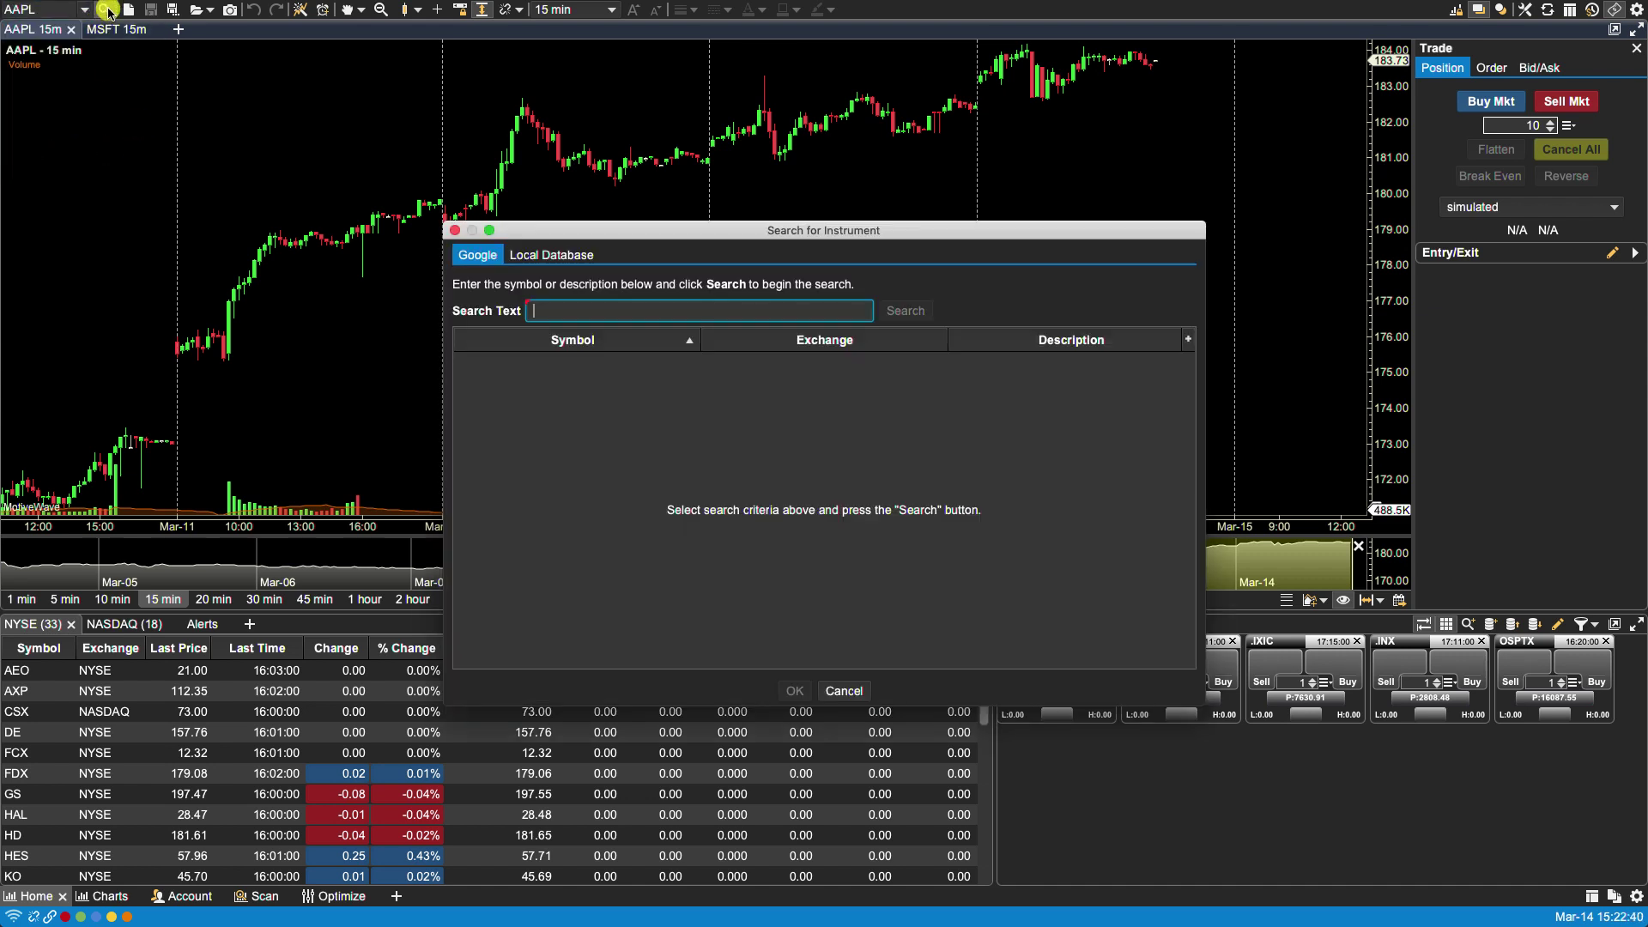
left_click(592, 256)
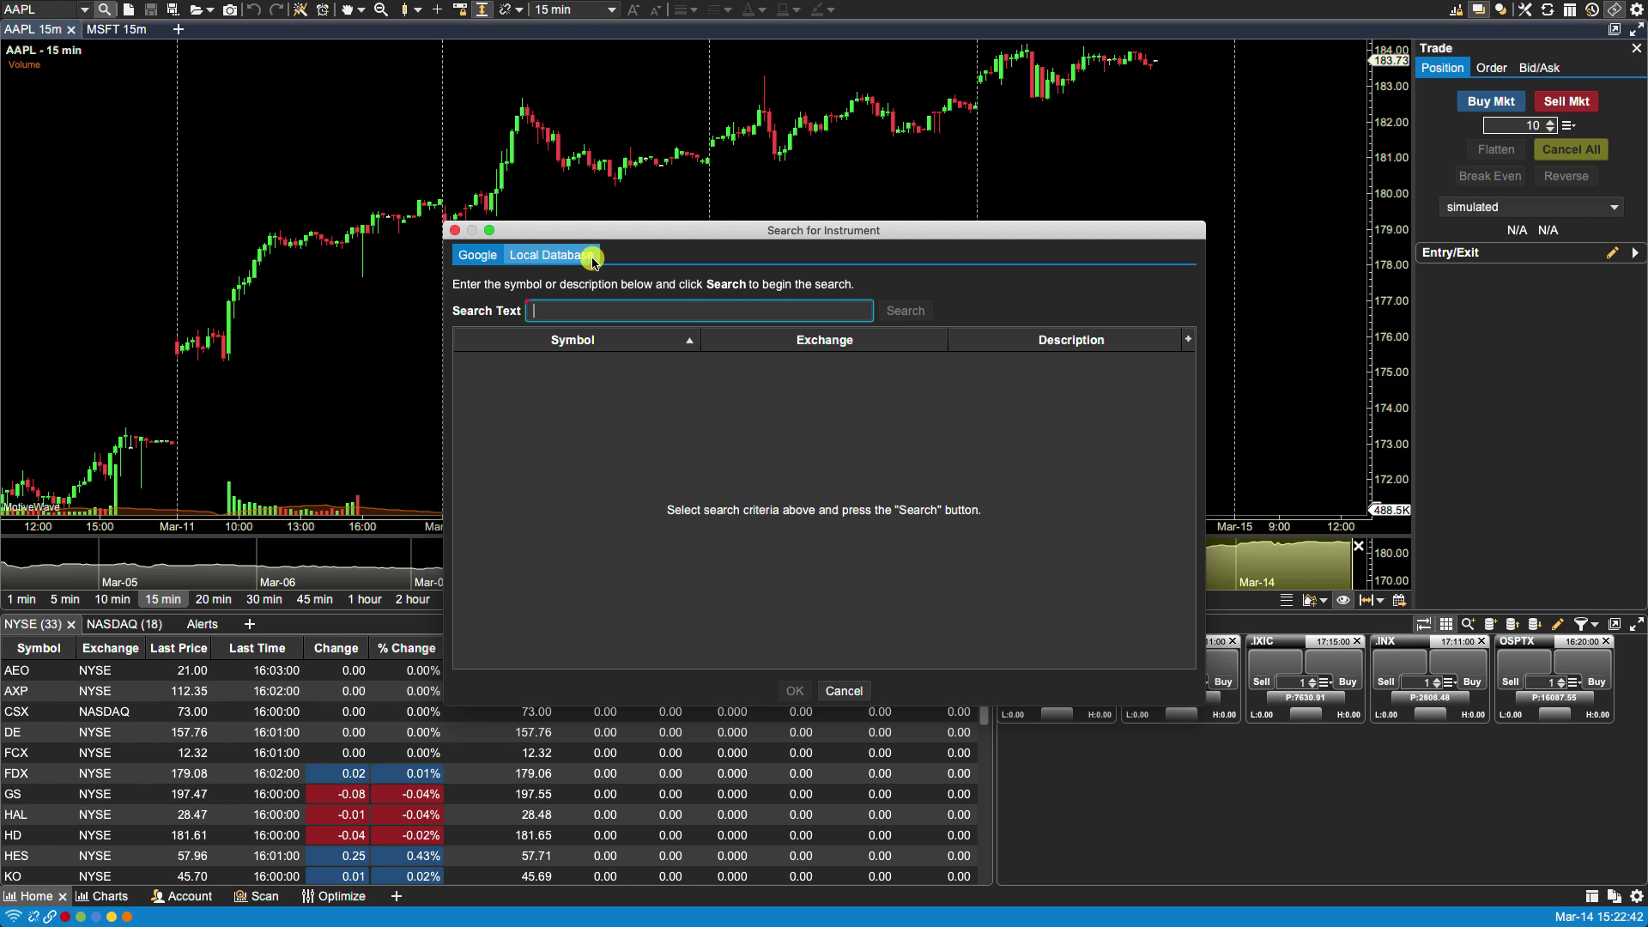
left_click_drag(1187, 364, 1186, 485)
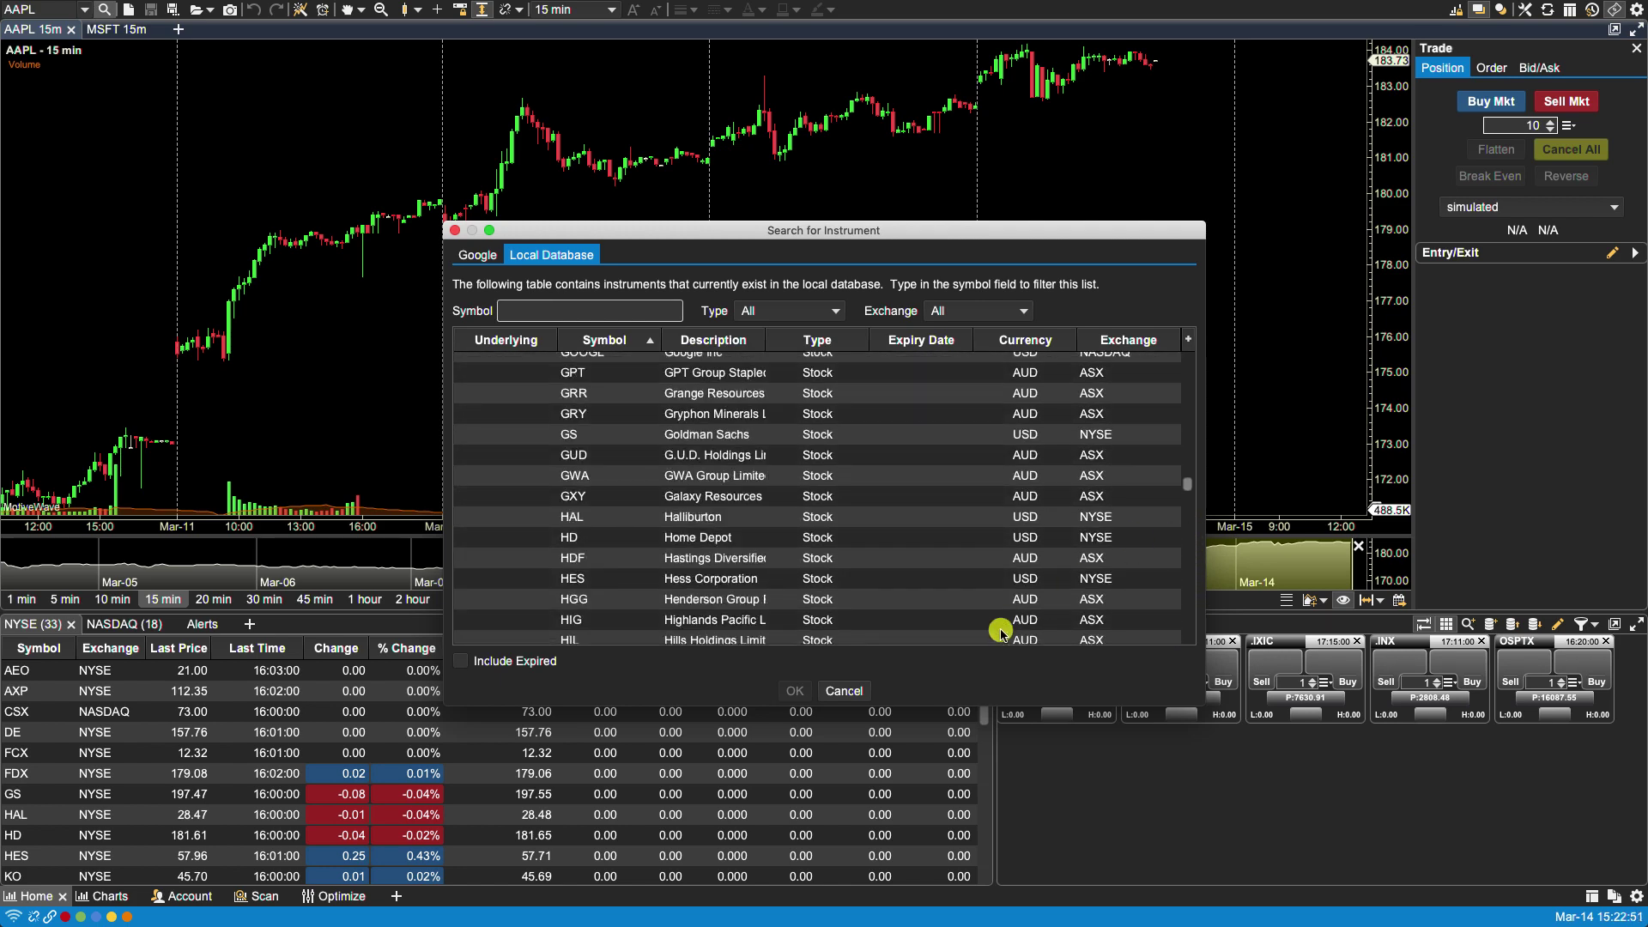
left_click(845, 692)
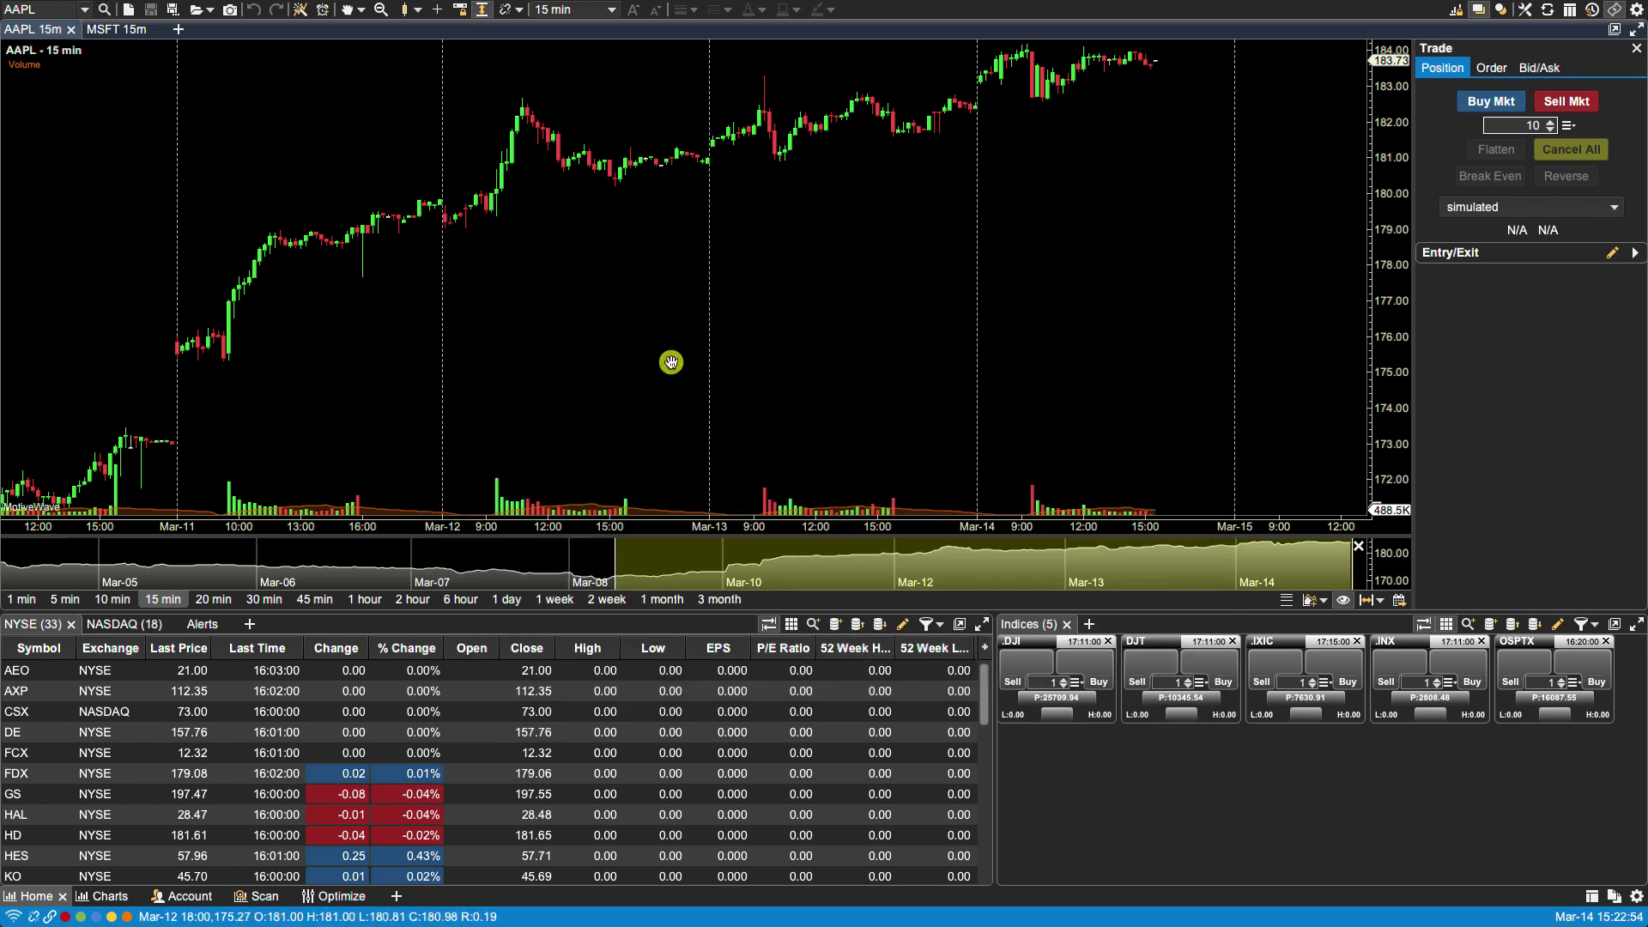
left_click(435, 9)
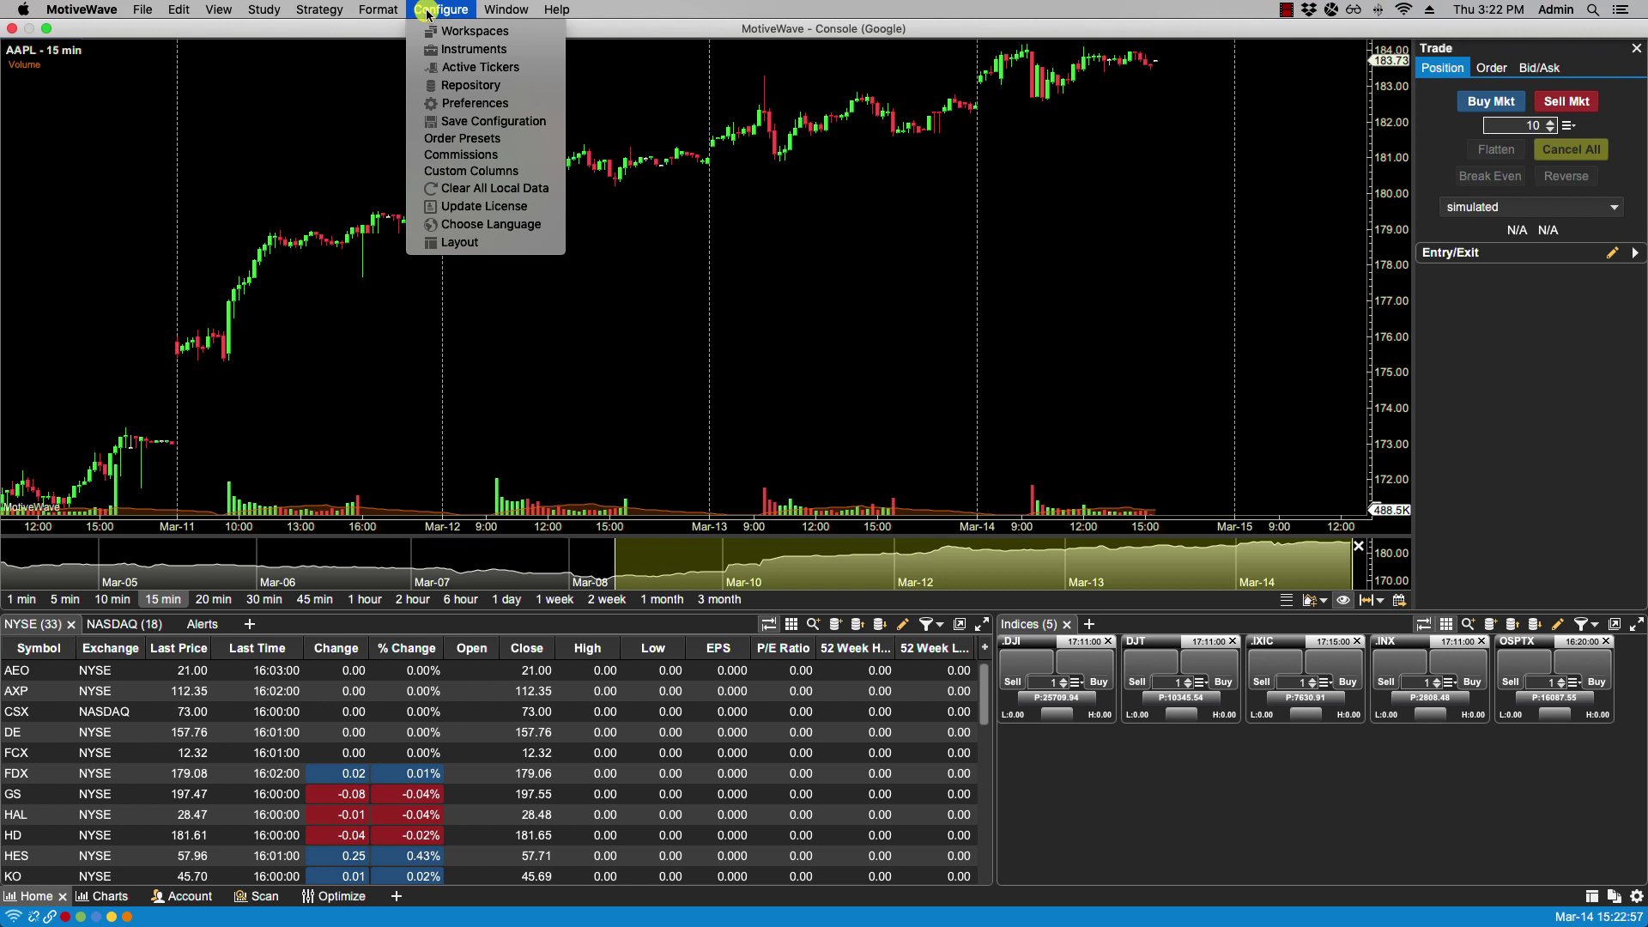
left_click(471, 49)
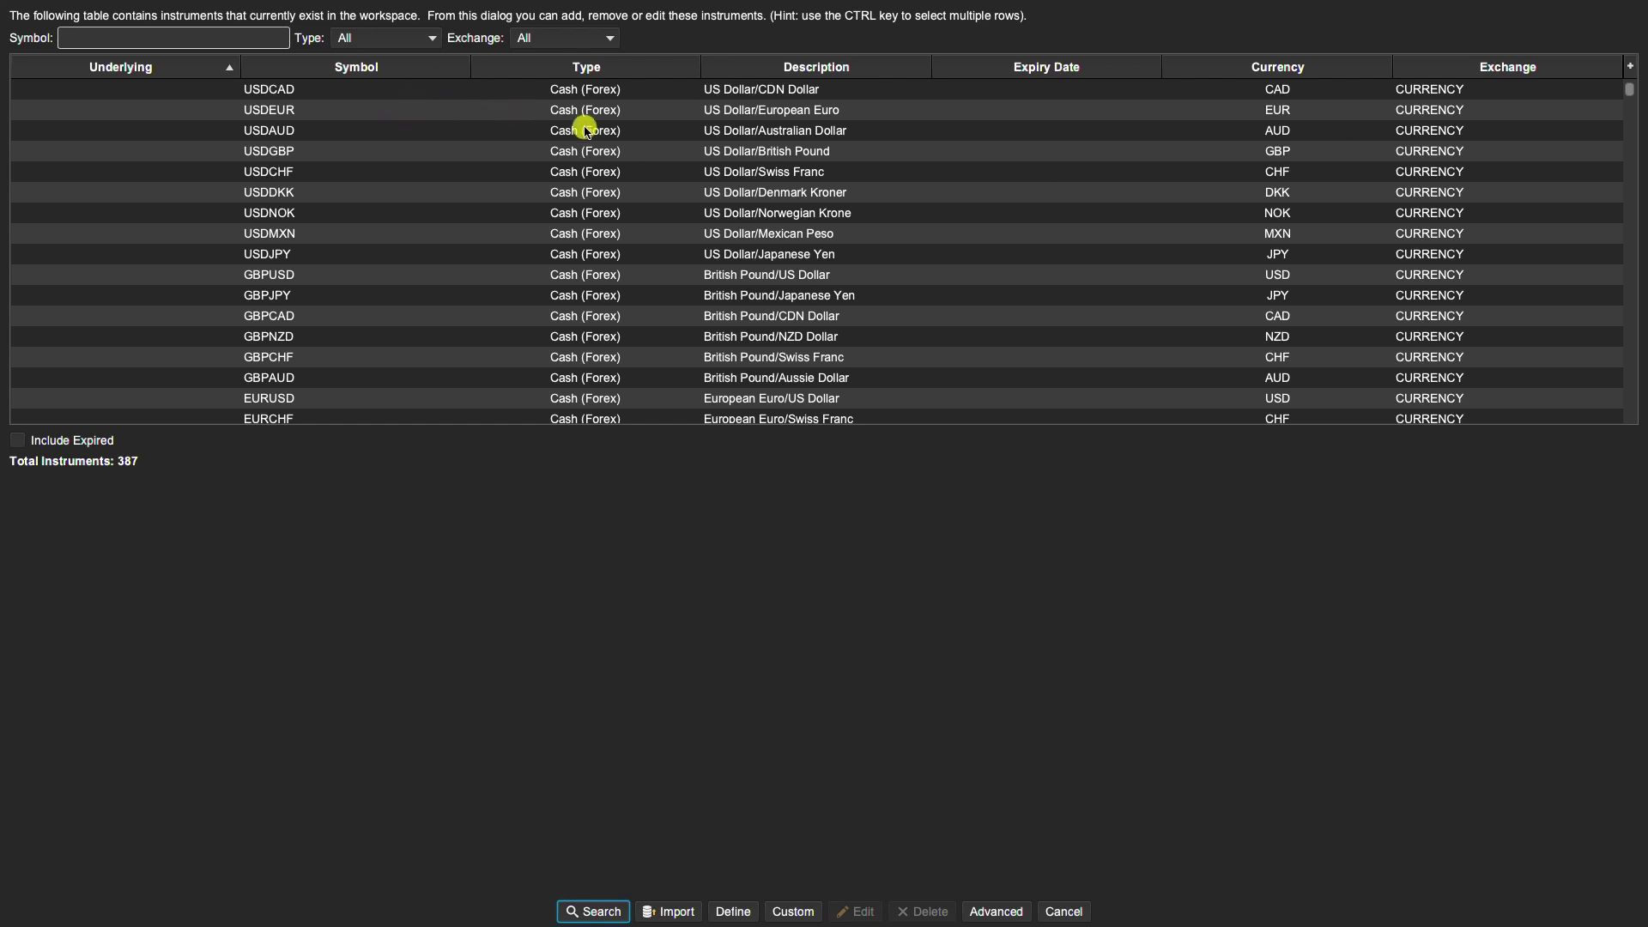
Select the nine USD pairs from USDCAD through USDJPY and delete them, leaving 378 instruments
left_click(654, 97)
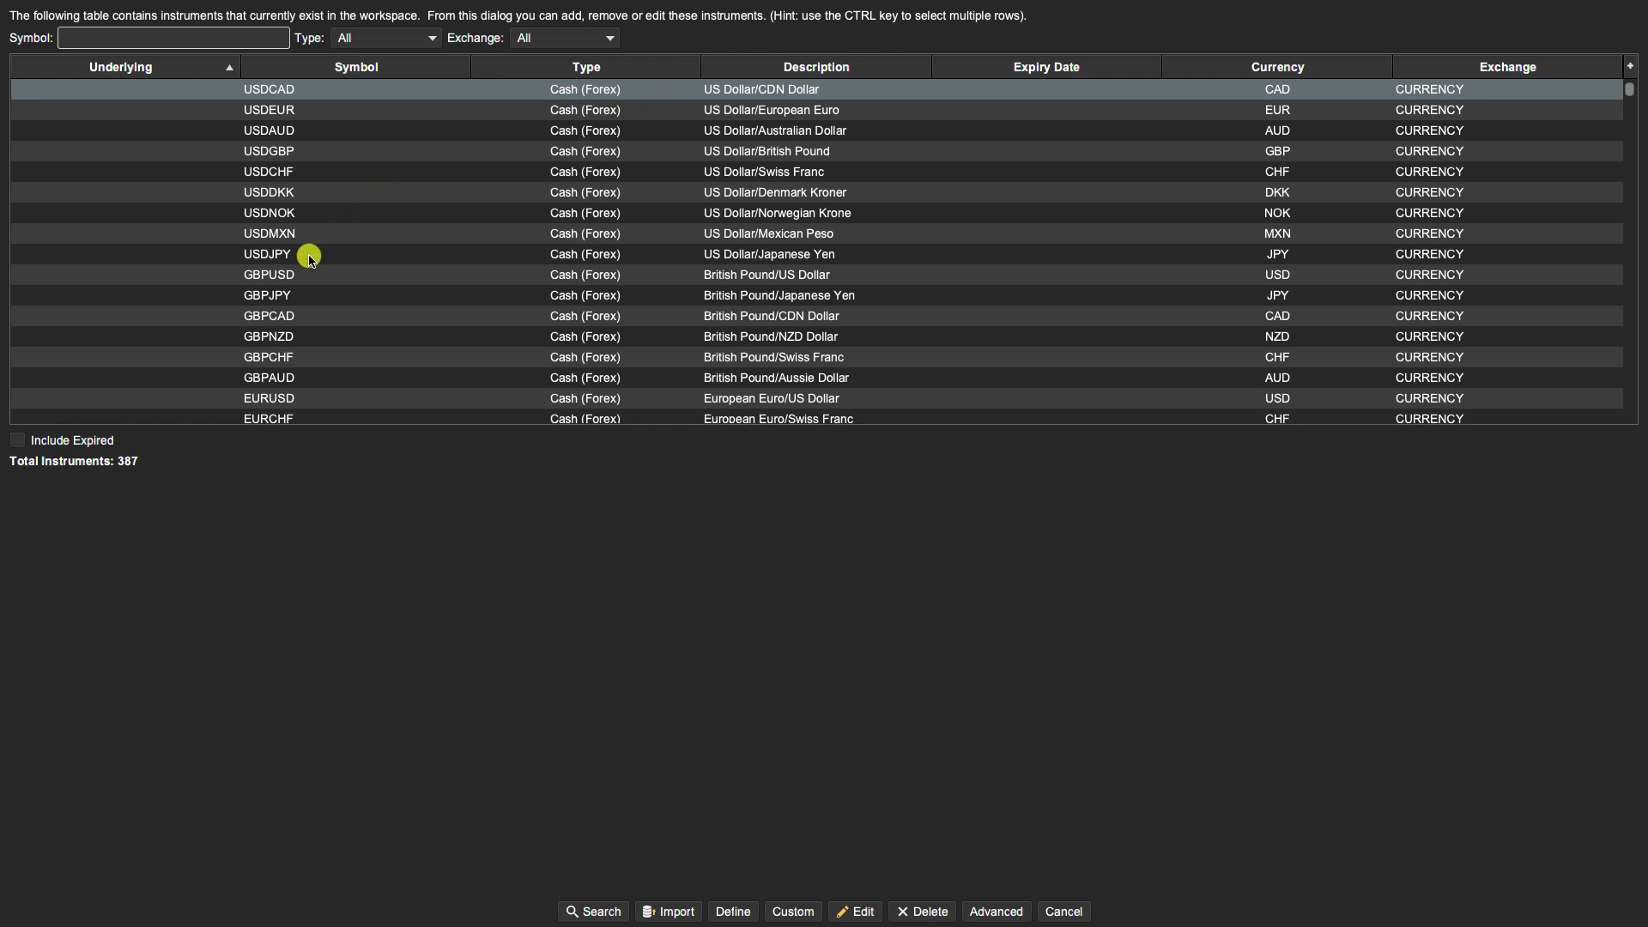
left_click(309, 256, "shift")
left_click(326, 89)
left_click(303, 255, "shift")
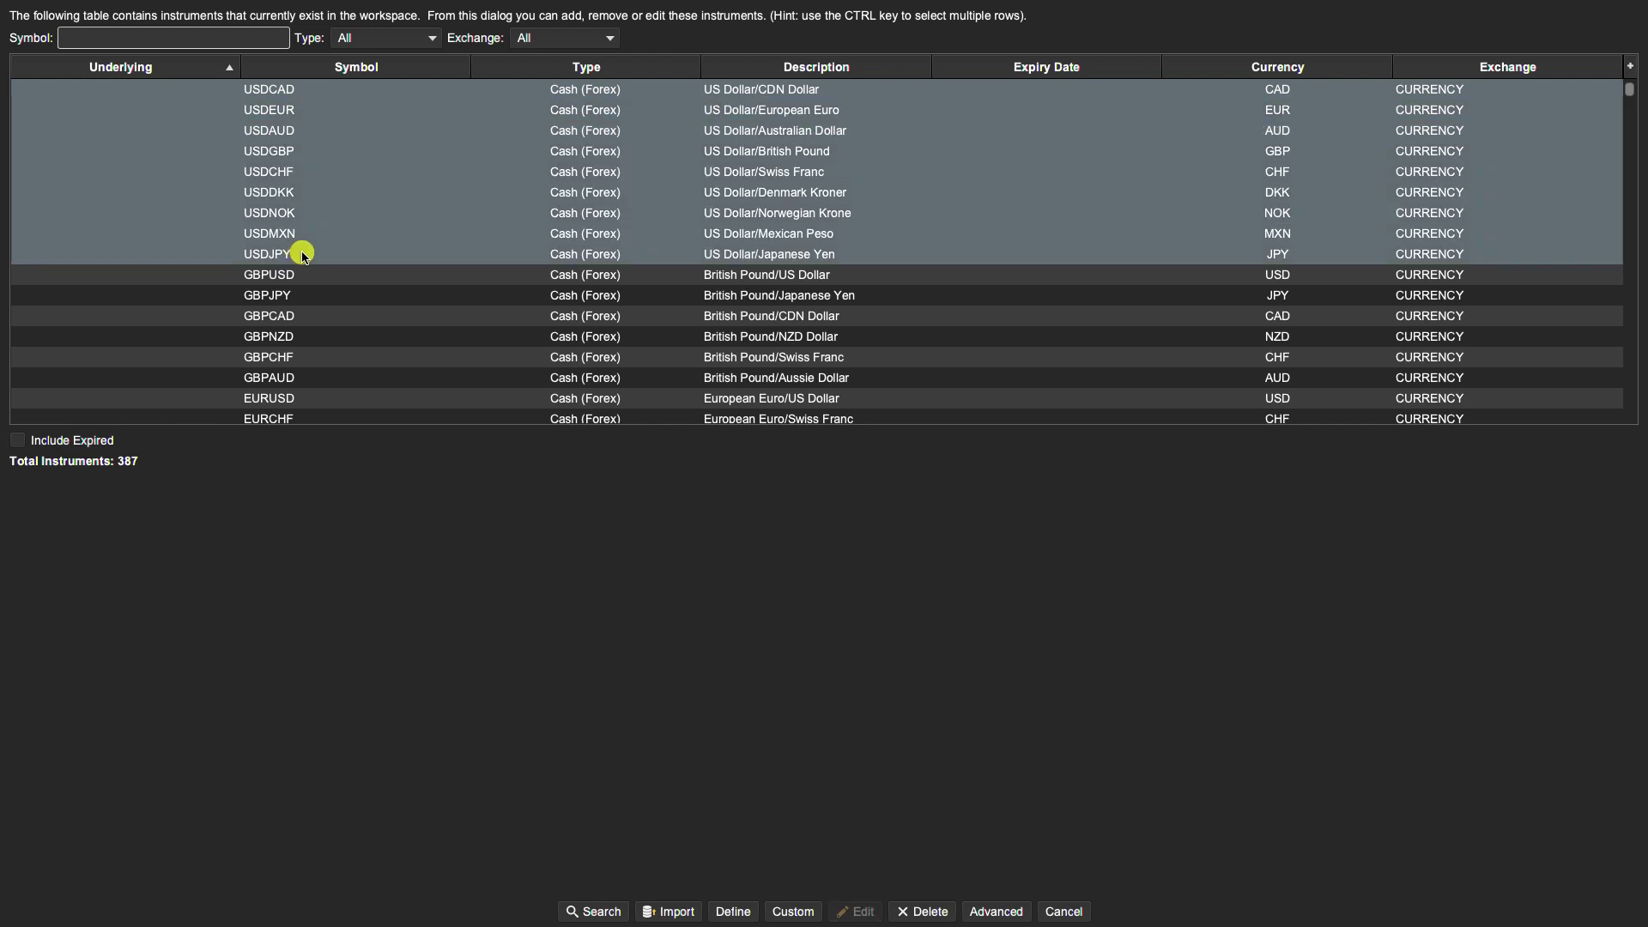
left_click(921, 912)
left_click(805, 535)
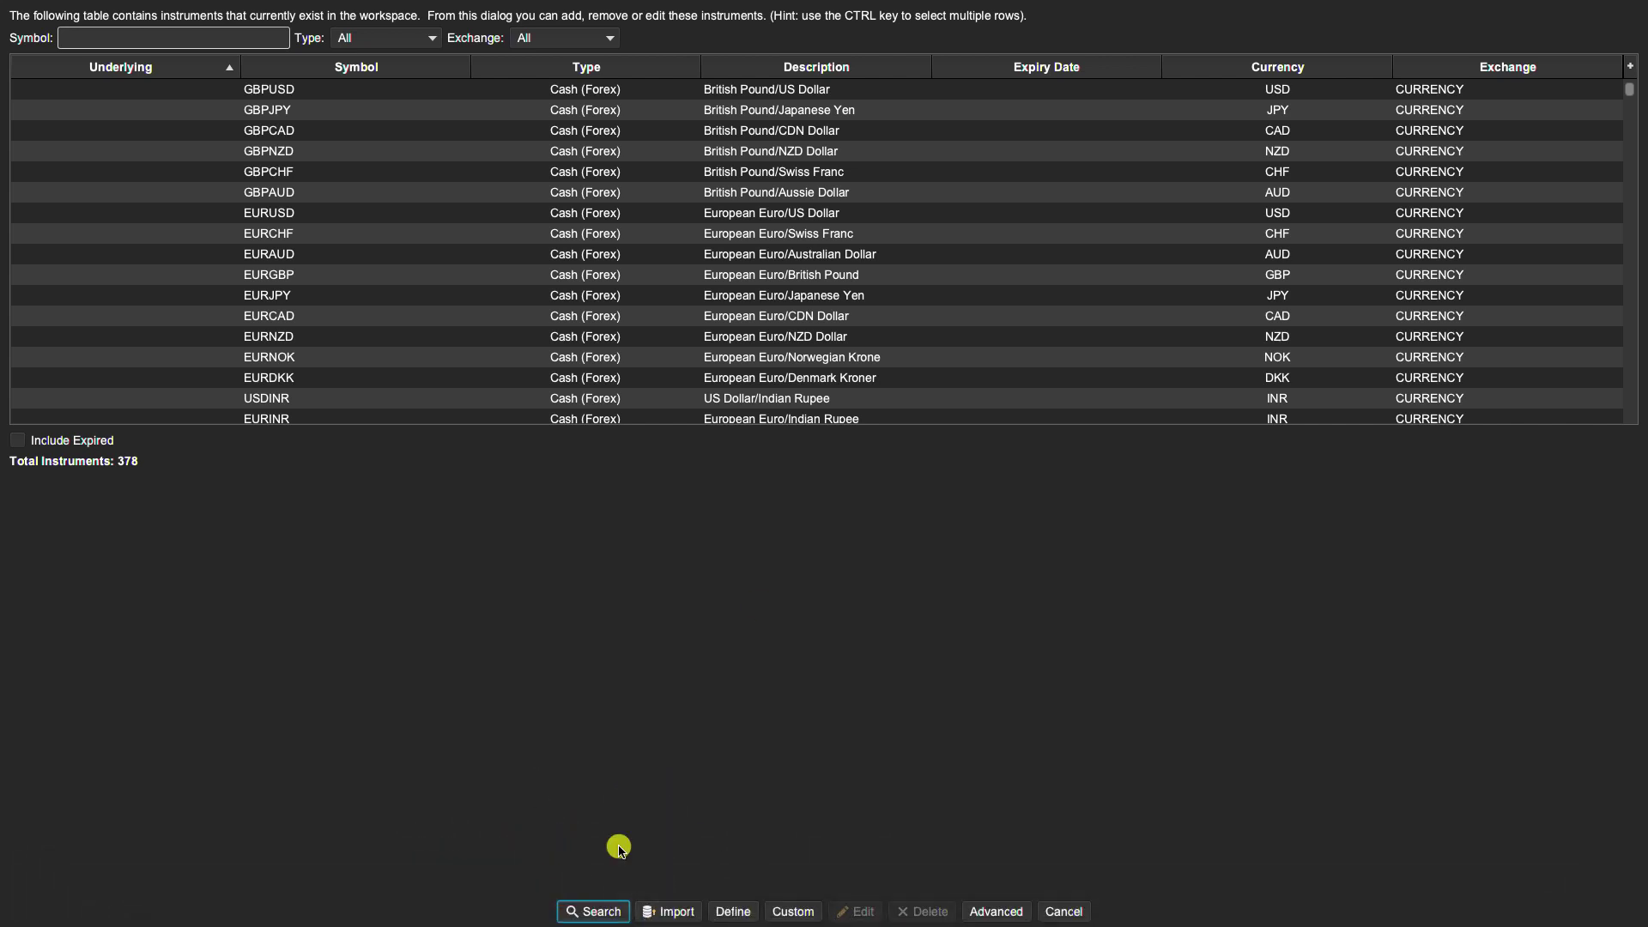
left_click(597, 912)
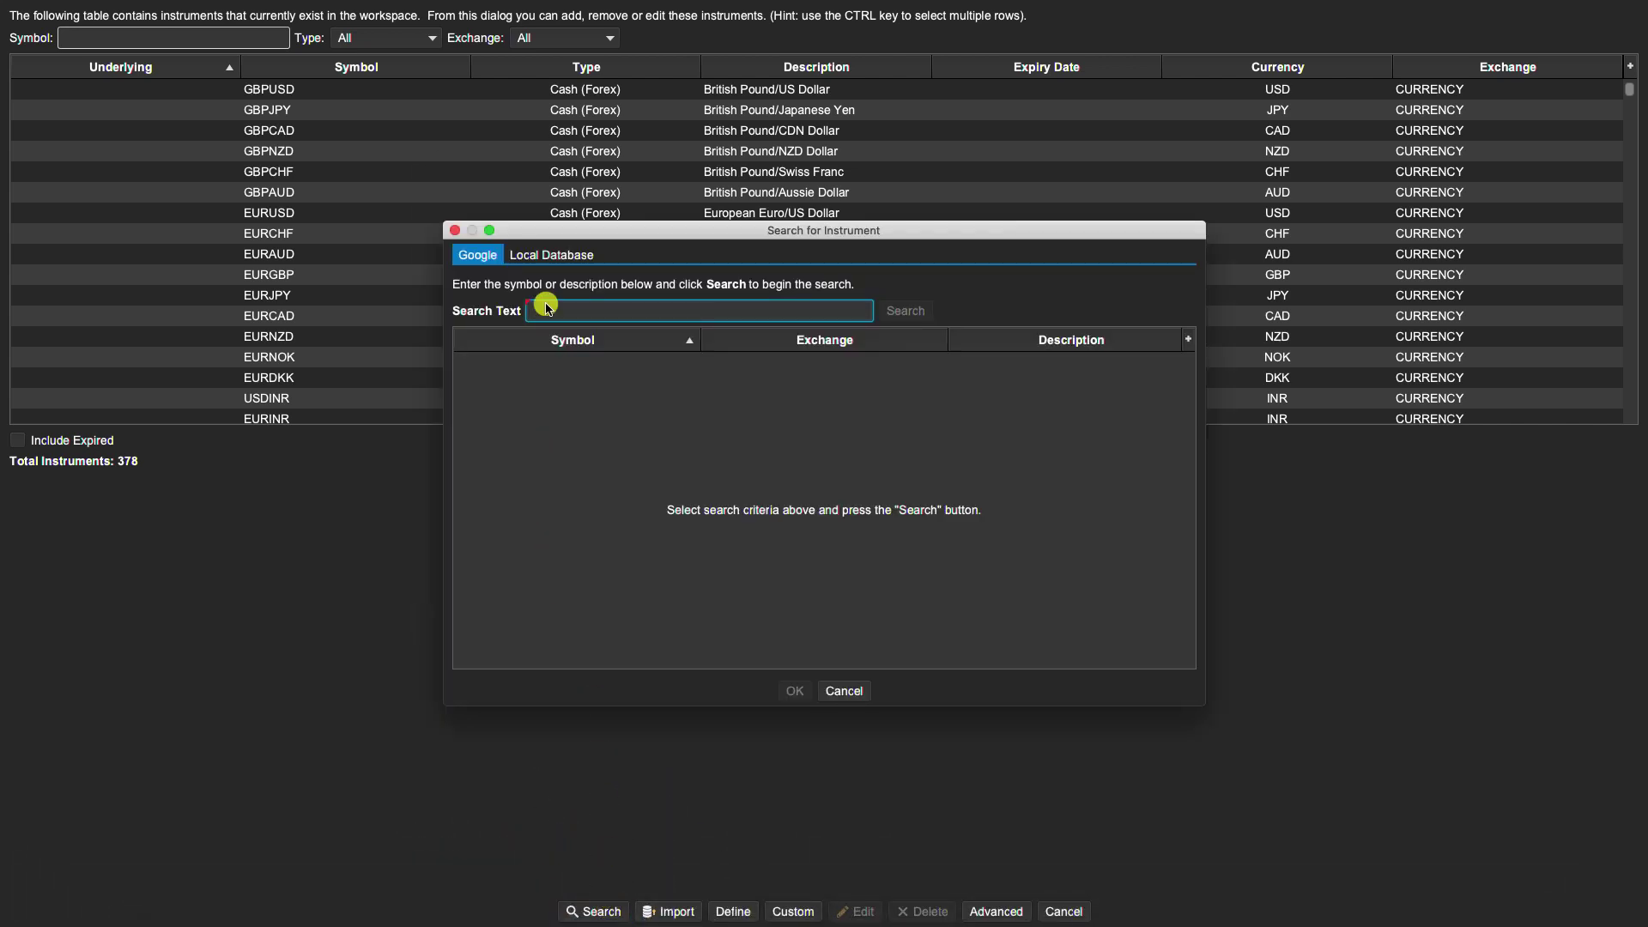
left_click(551, 255)
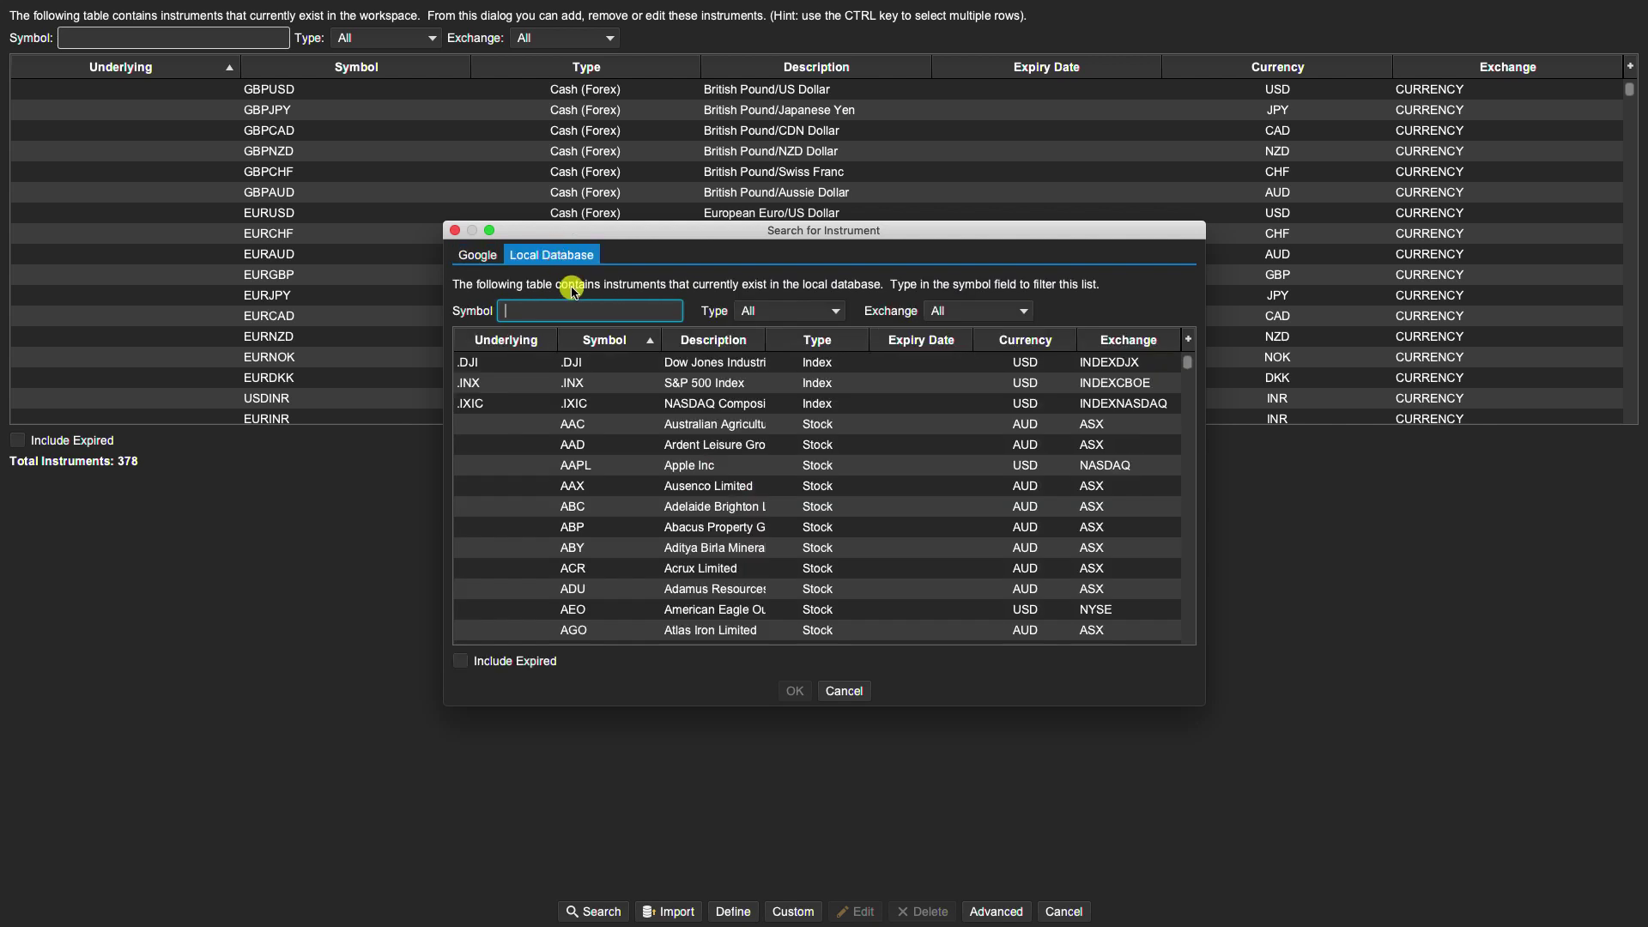
type("usd")
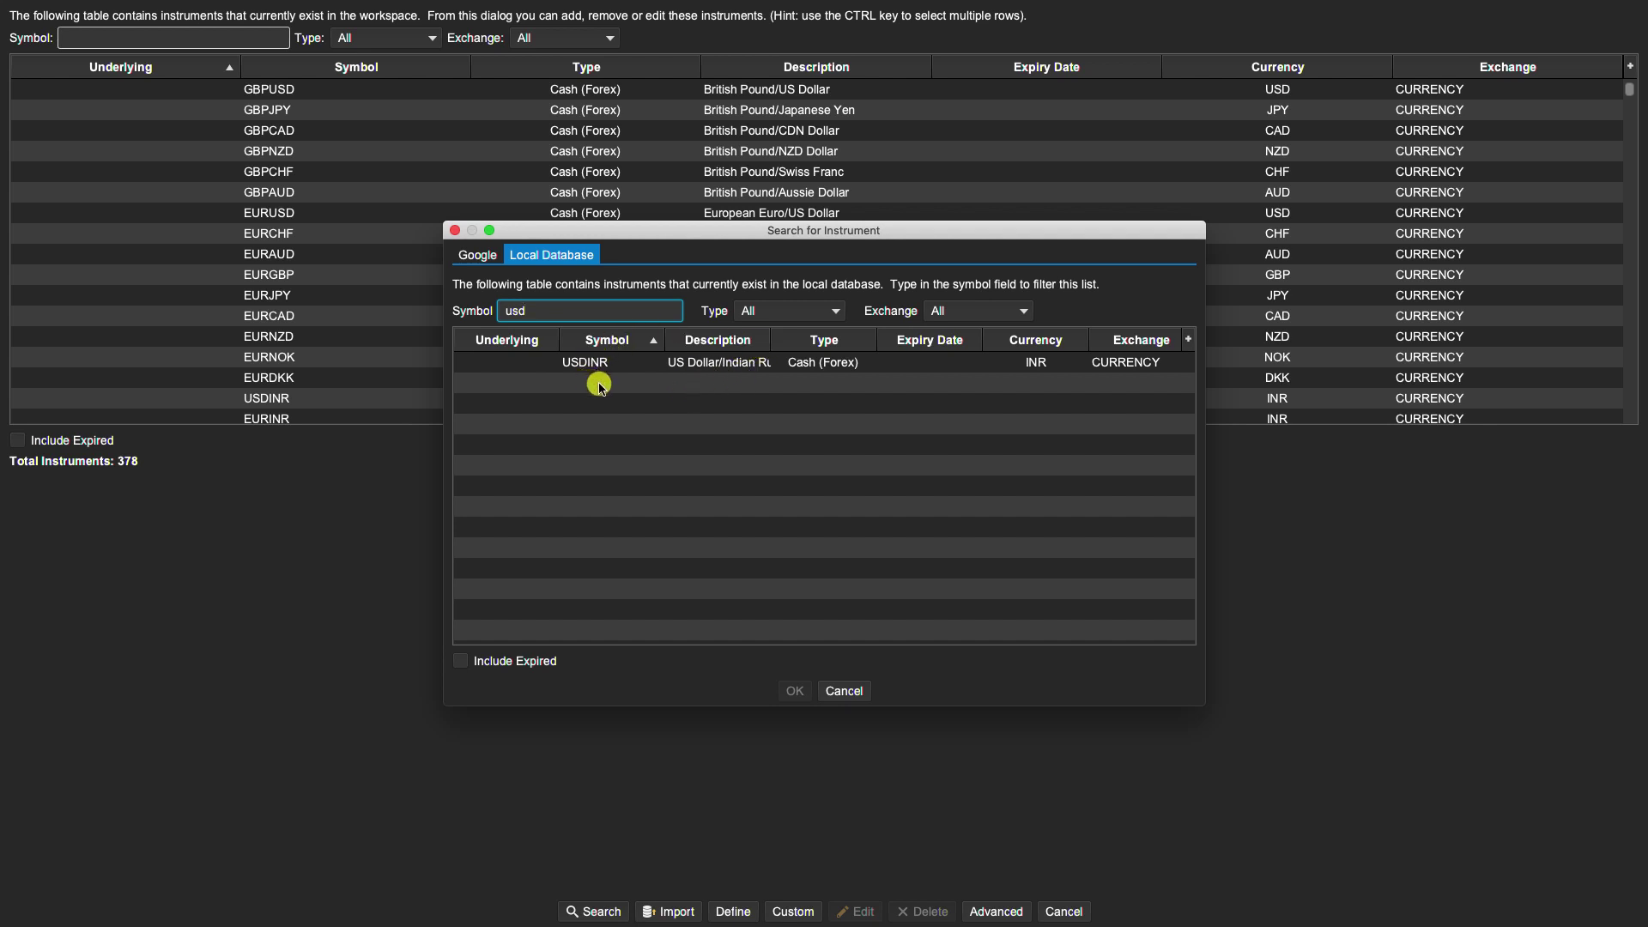
left_click(861, 694)
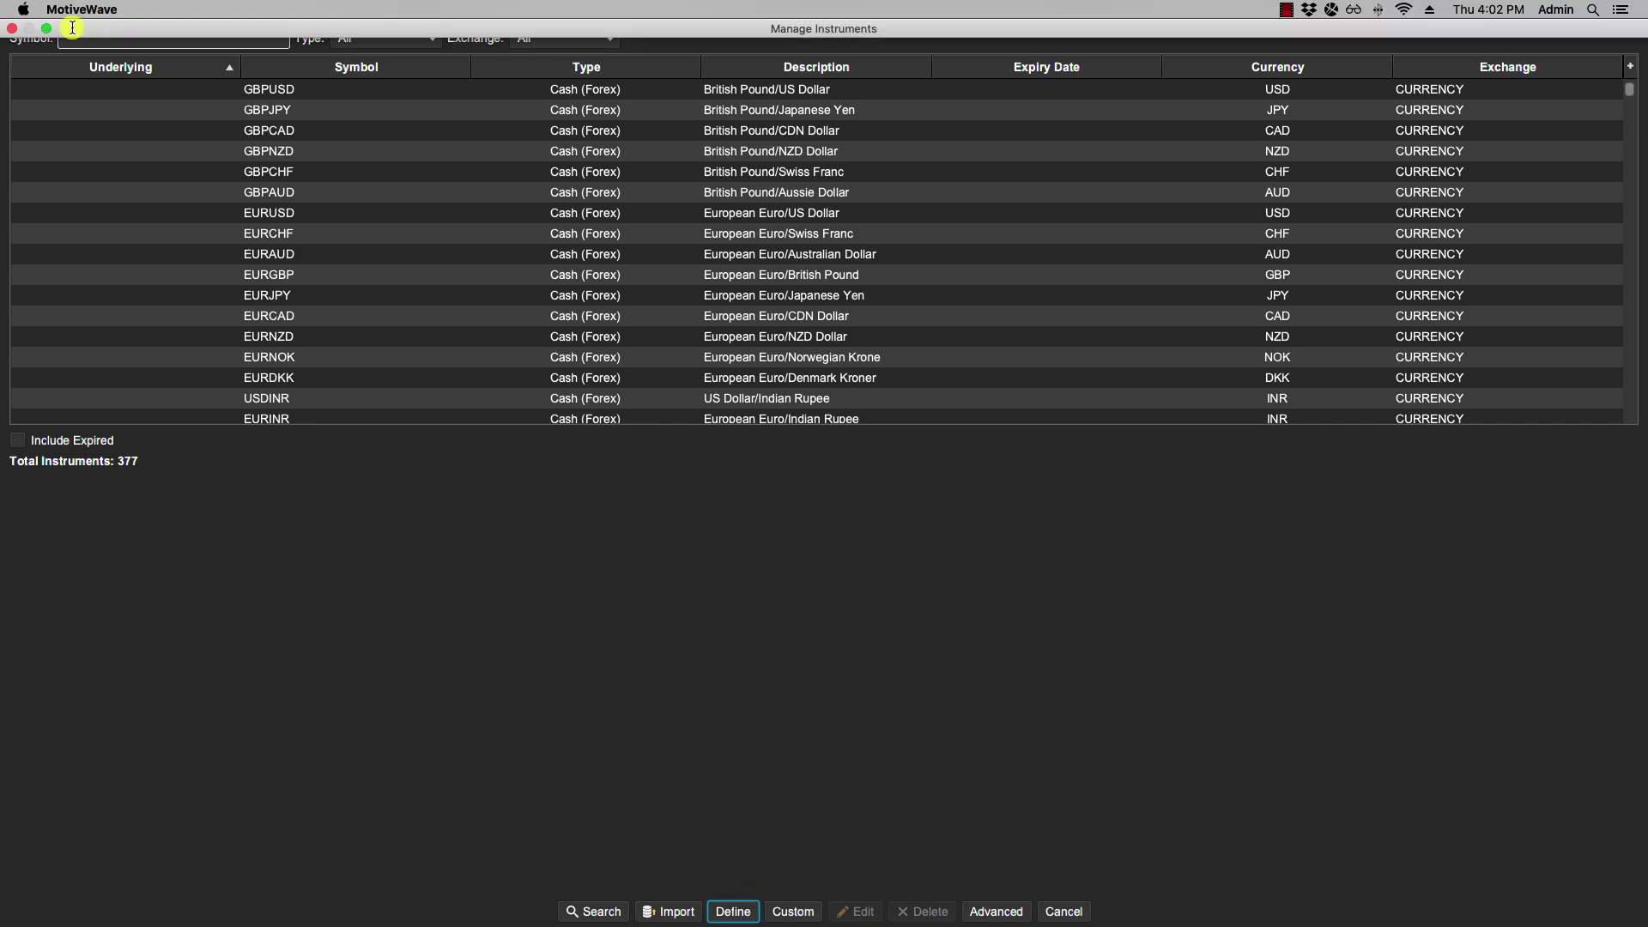
Exit full screen, try a GO symbol filter, then clear it to list all 377 instruments
left_click(48, 29)
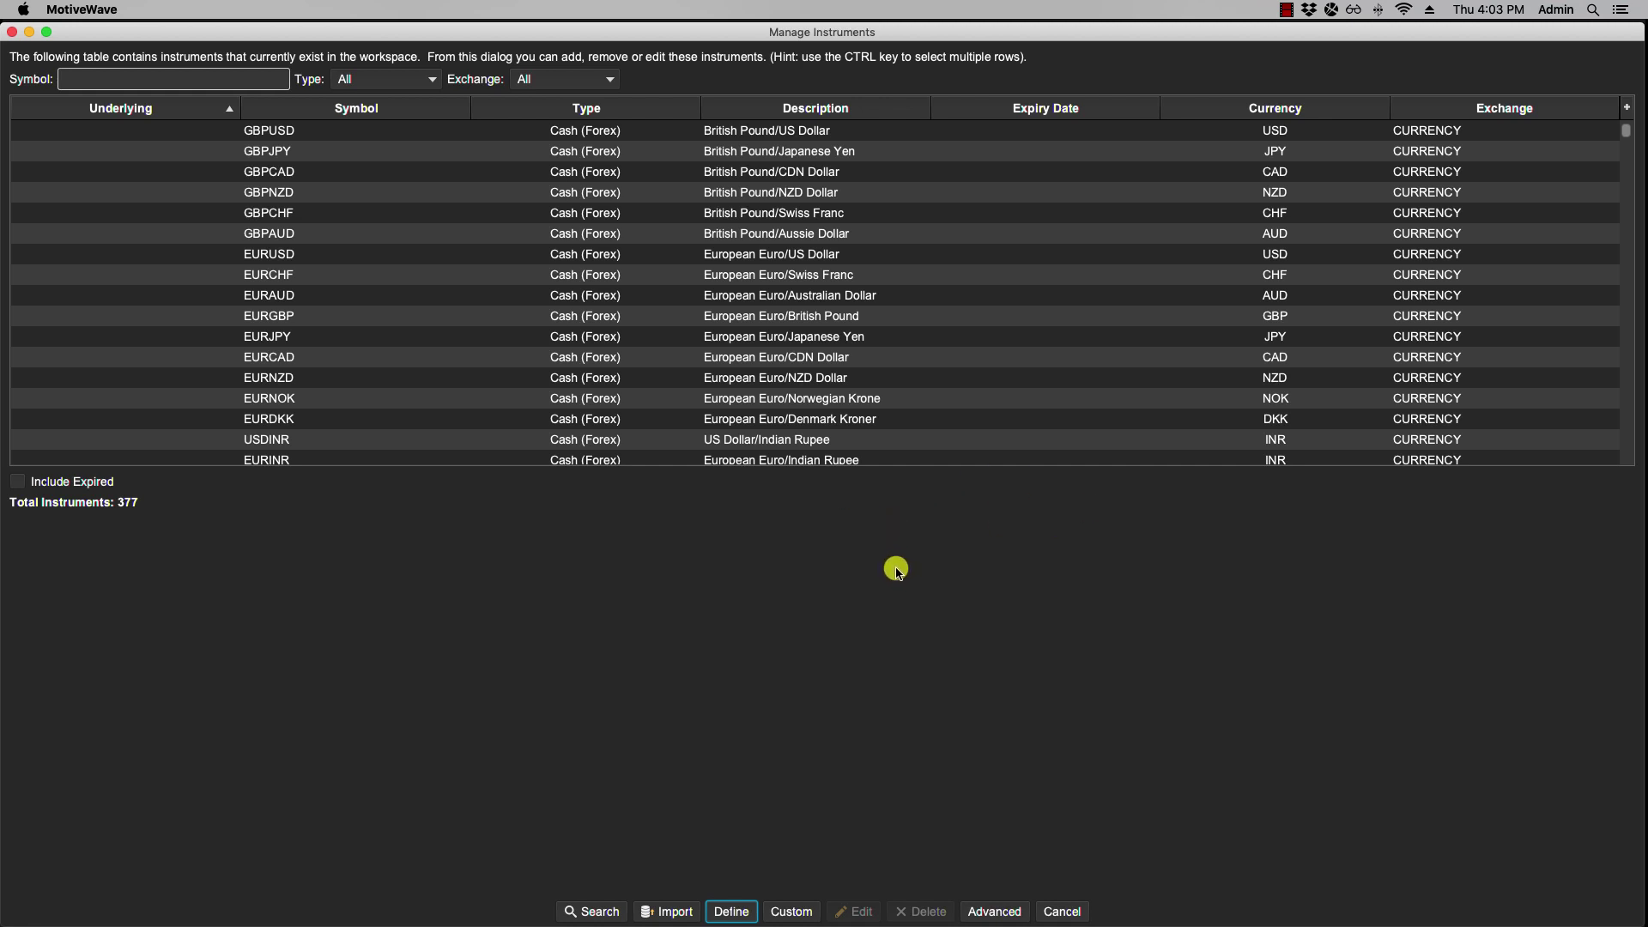
left_click(187, 85)
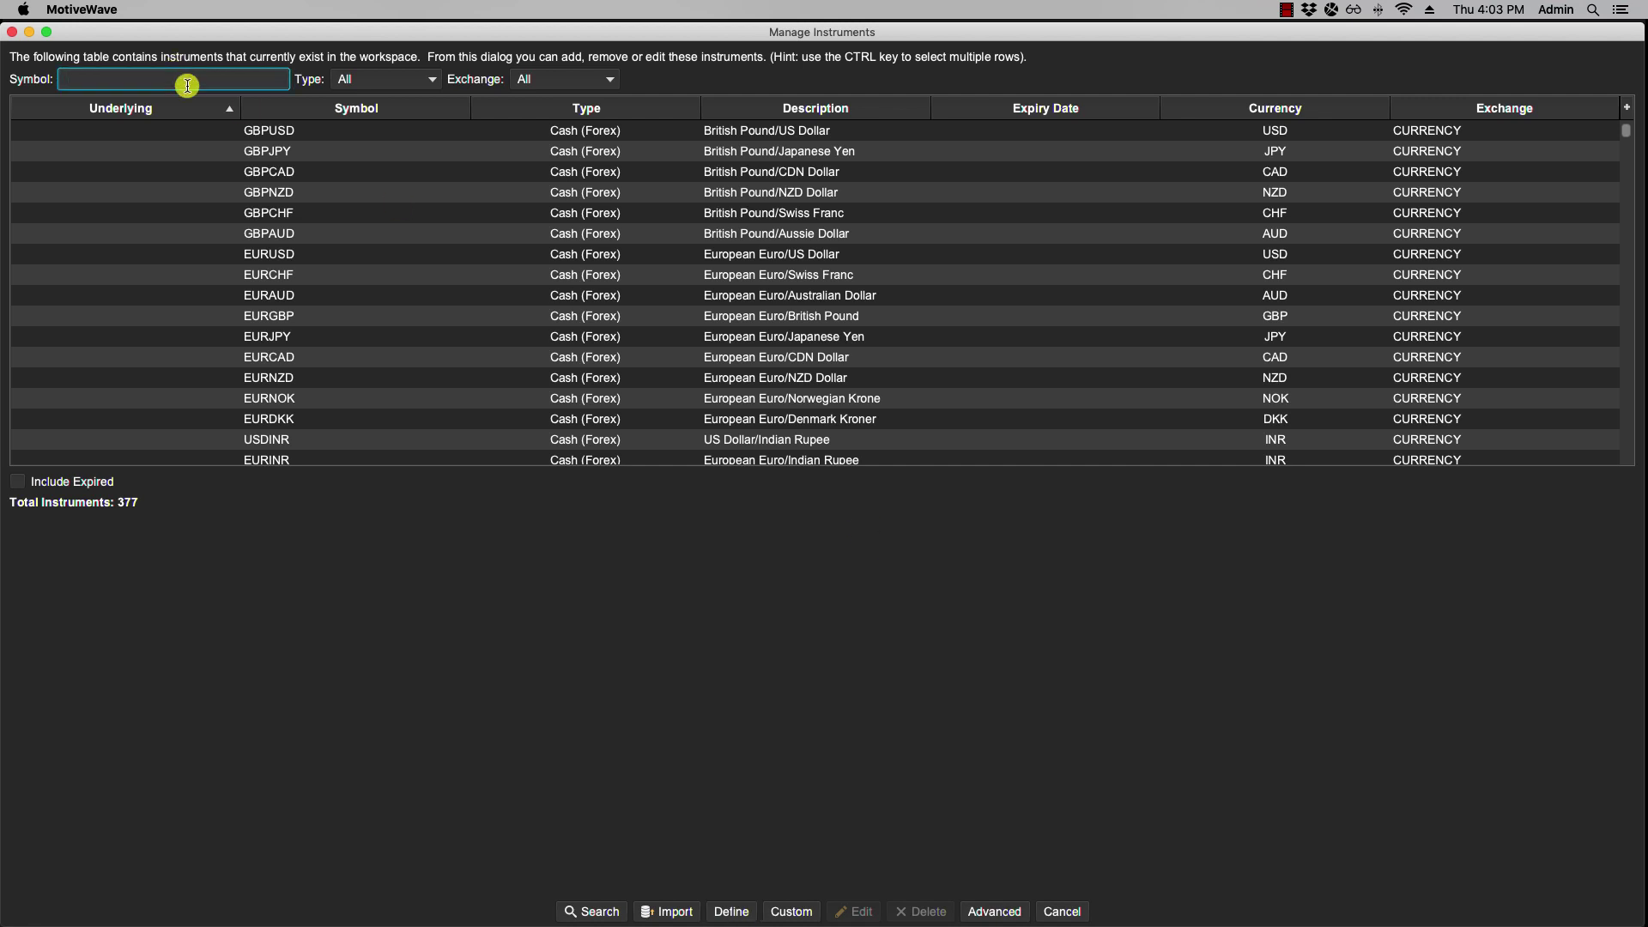
type("GO")
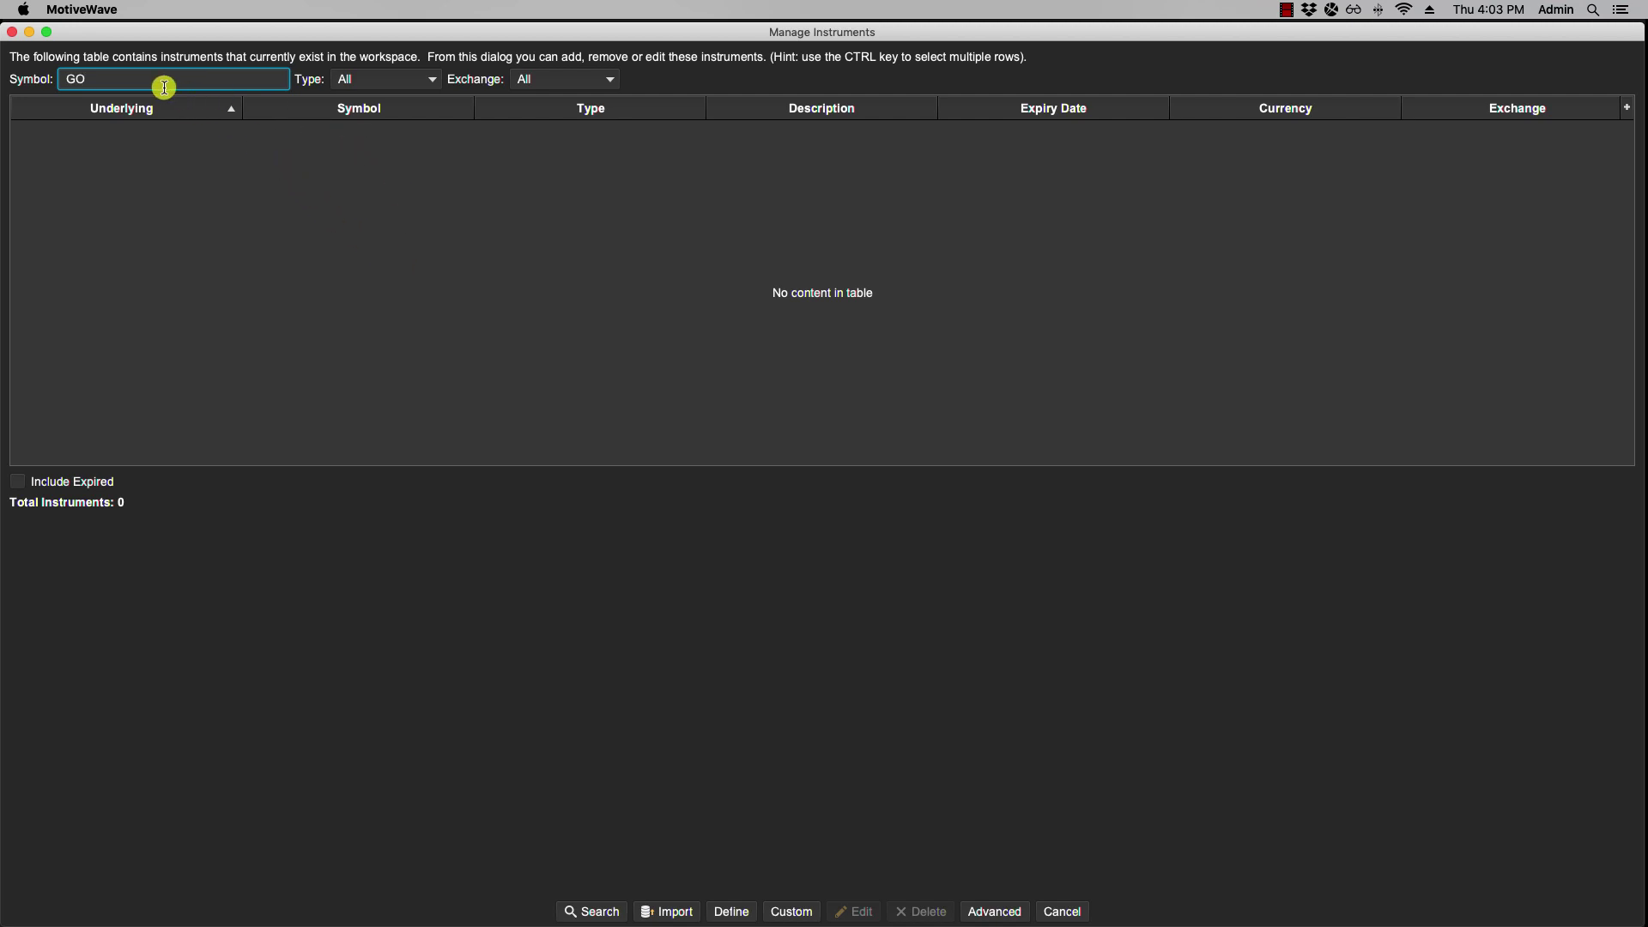
key("BackSpace")
key("BackSpace")
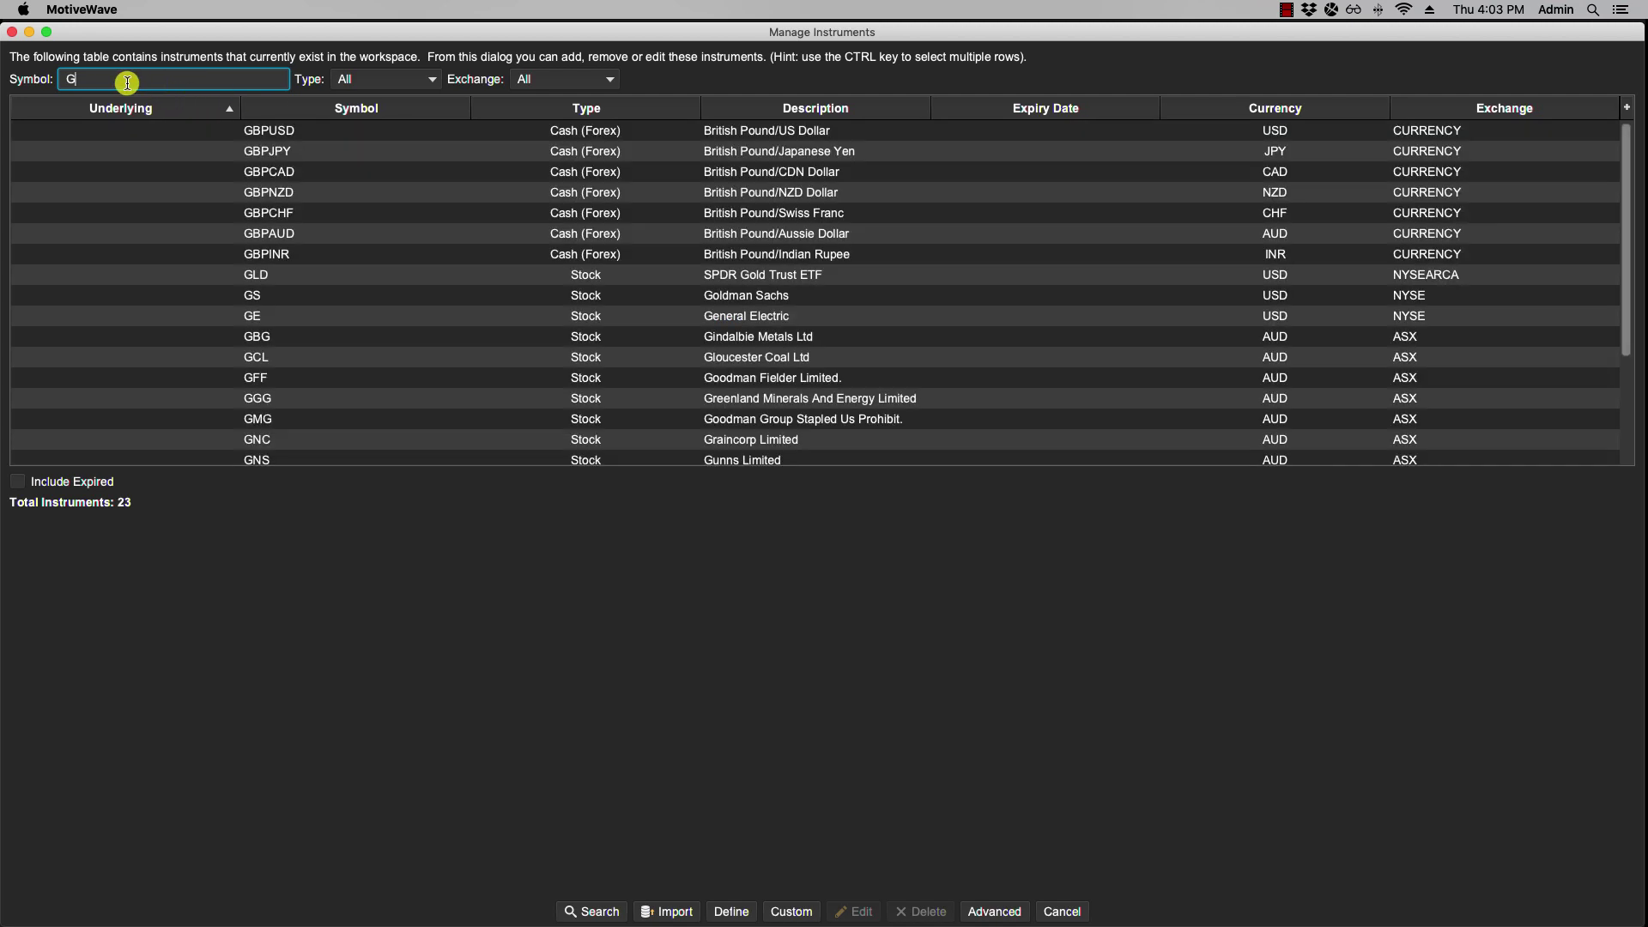
Define a new instrument with symbol and display GOOGL, title Google Inc, exchange NASDAQ
left_click(731, 912)
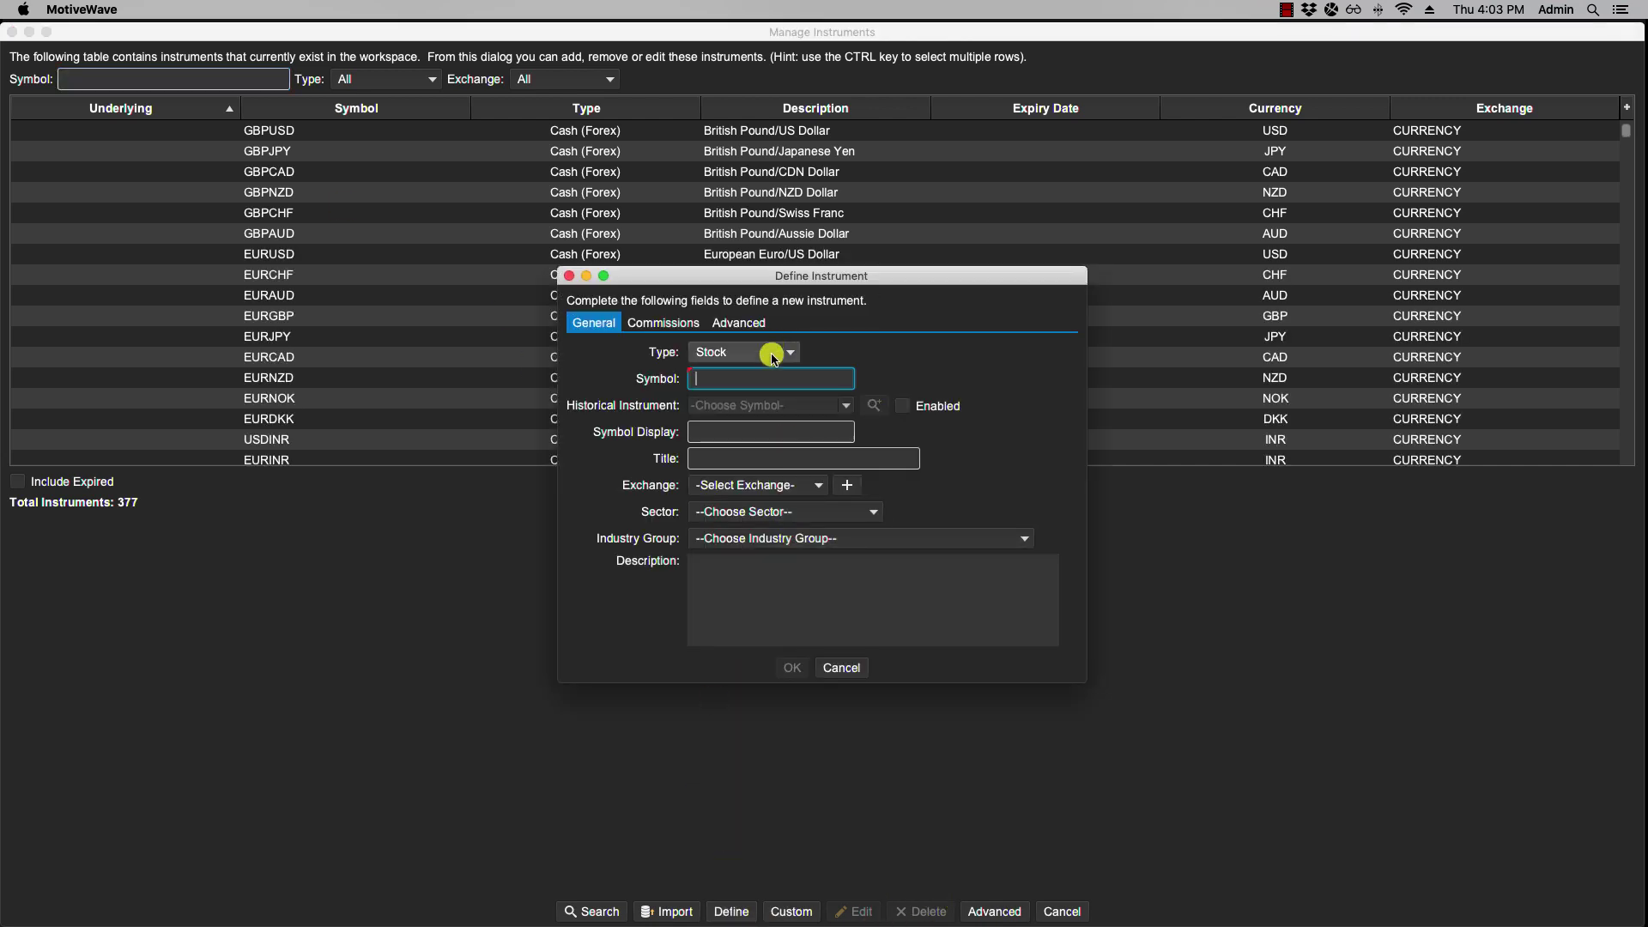
type("GOOGL")
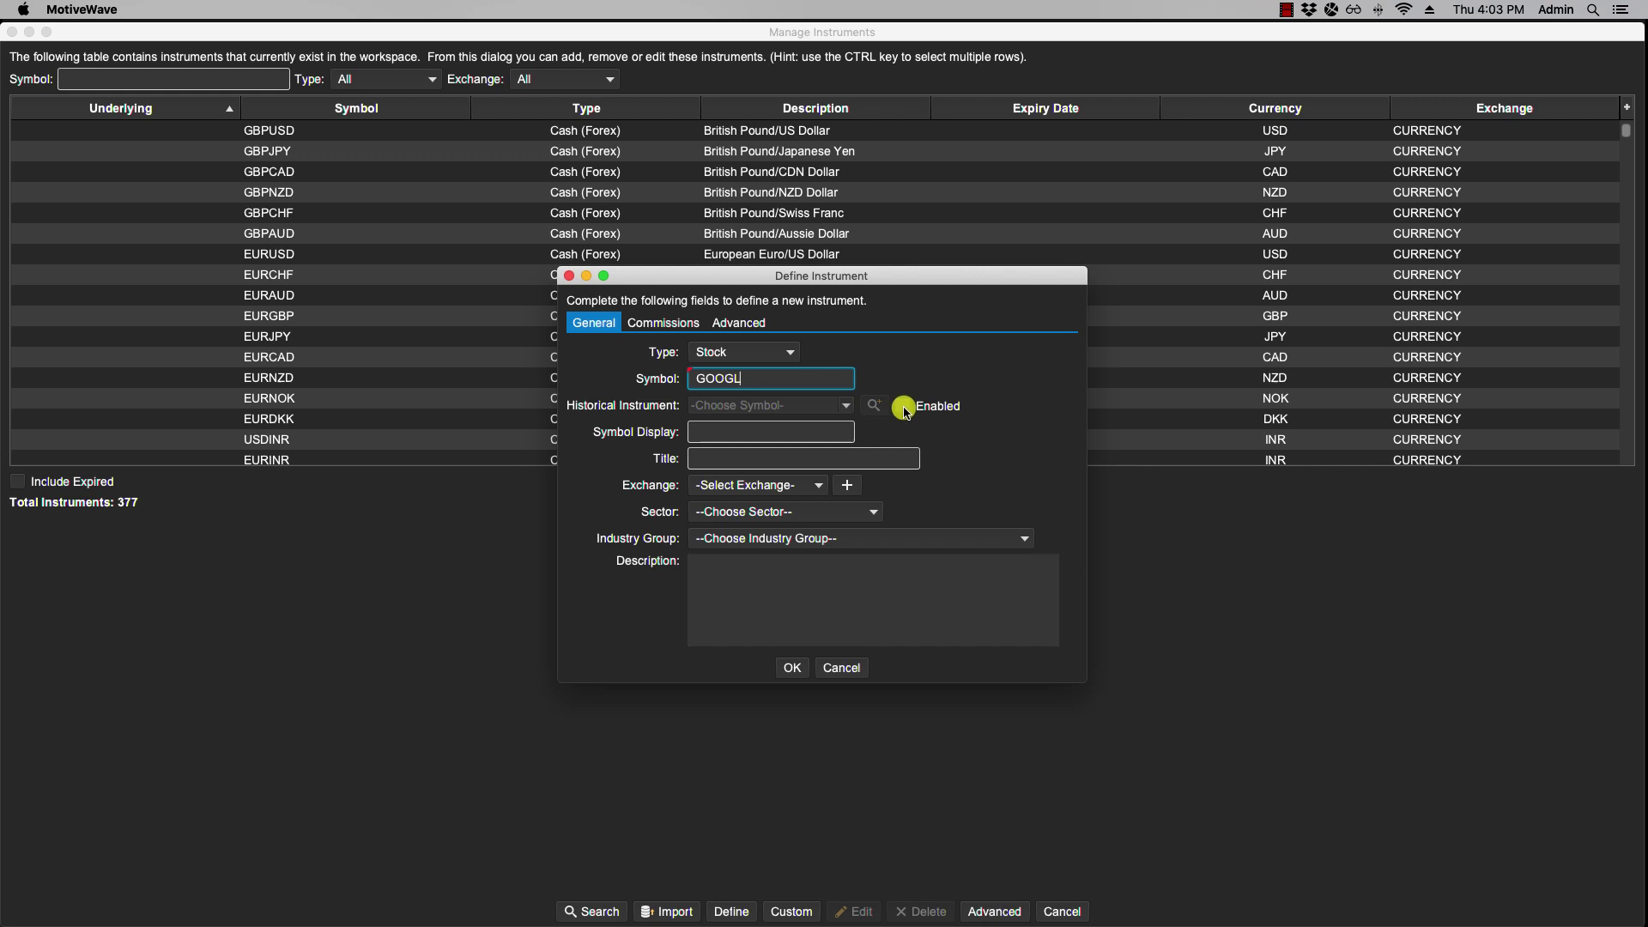
left_click(800, 431)
type("GOOGL")
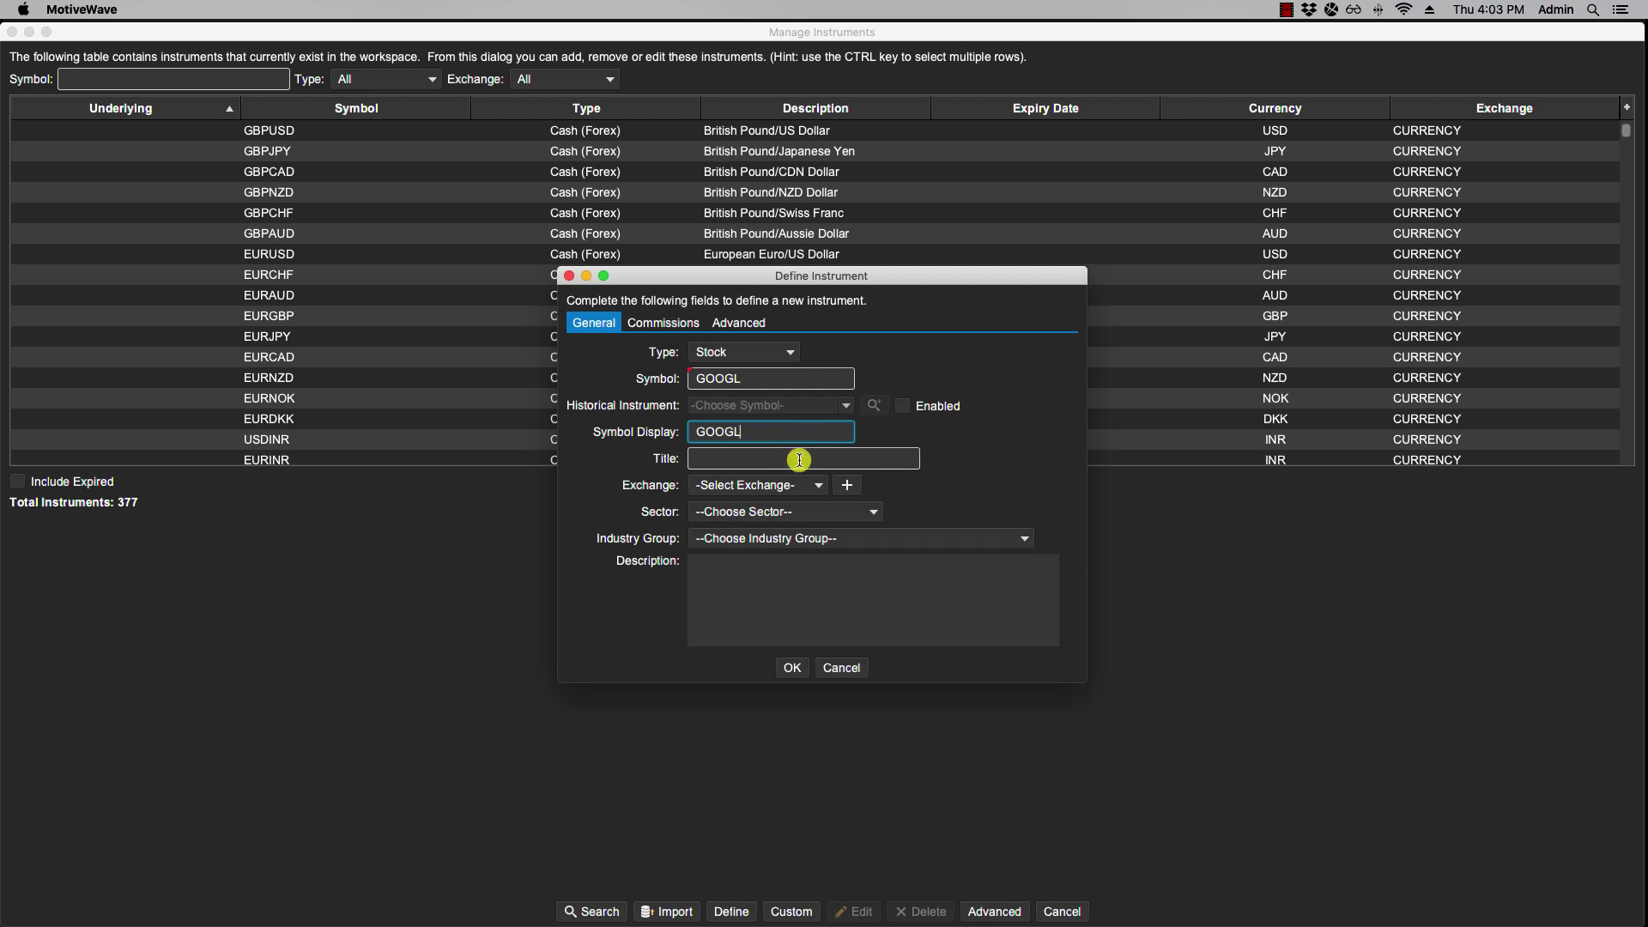
left_click(800, 462)
type("Google Inc")
left_click(797, 488)
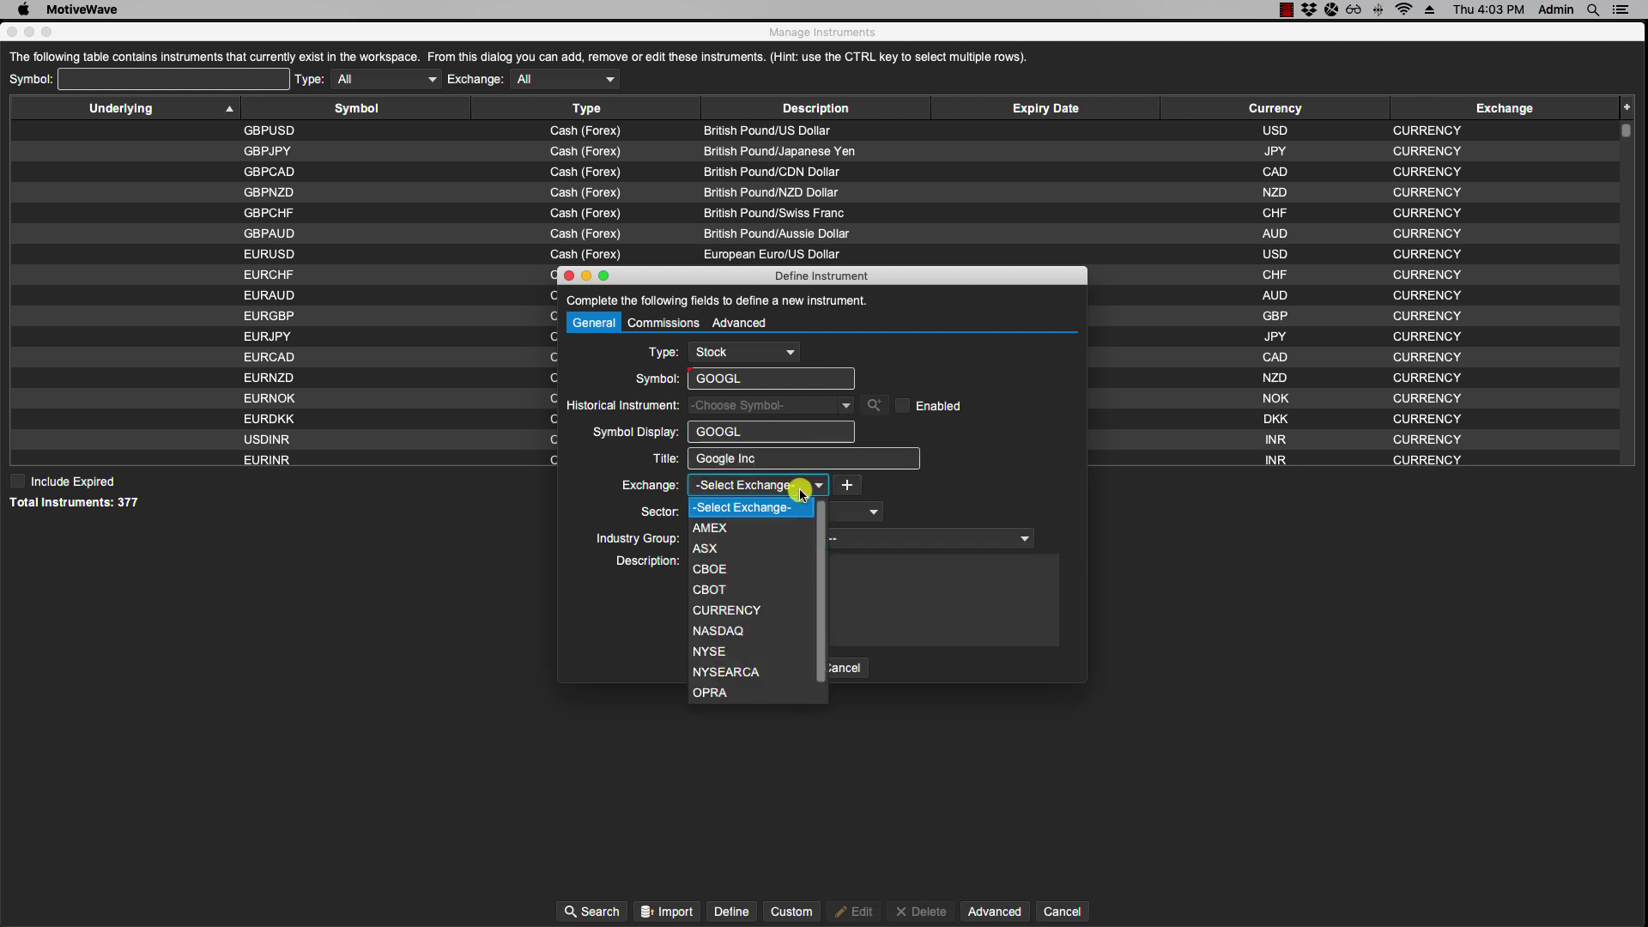
left_click(772, 631)
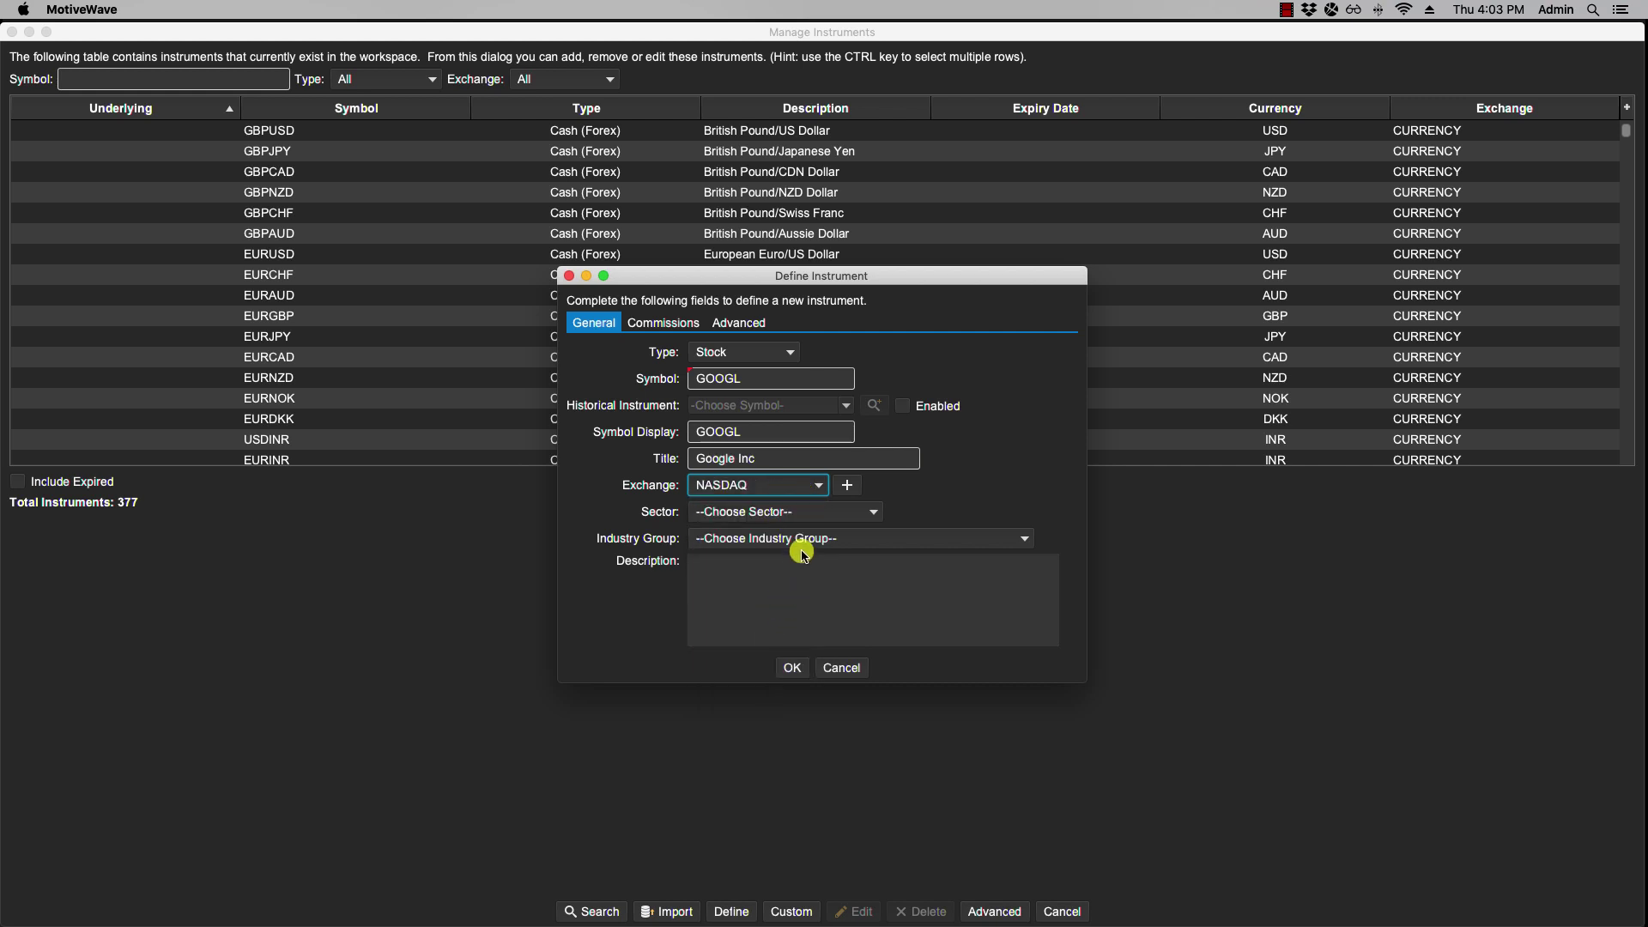
Look through the sector and industry group lists, leaving both unset
left_click(872, 515)
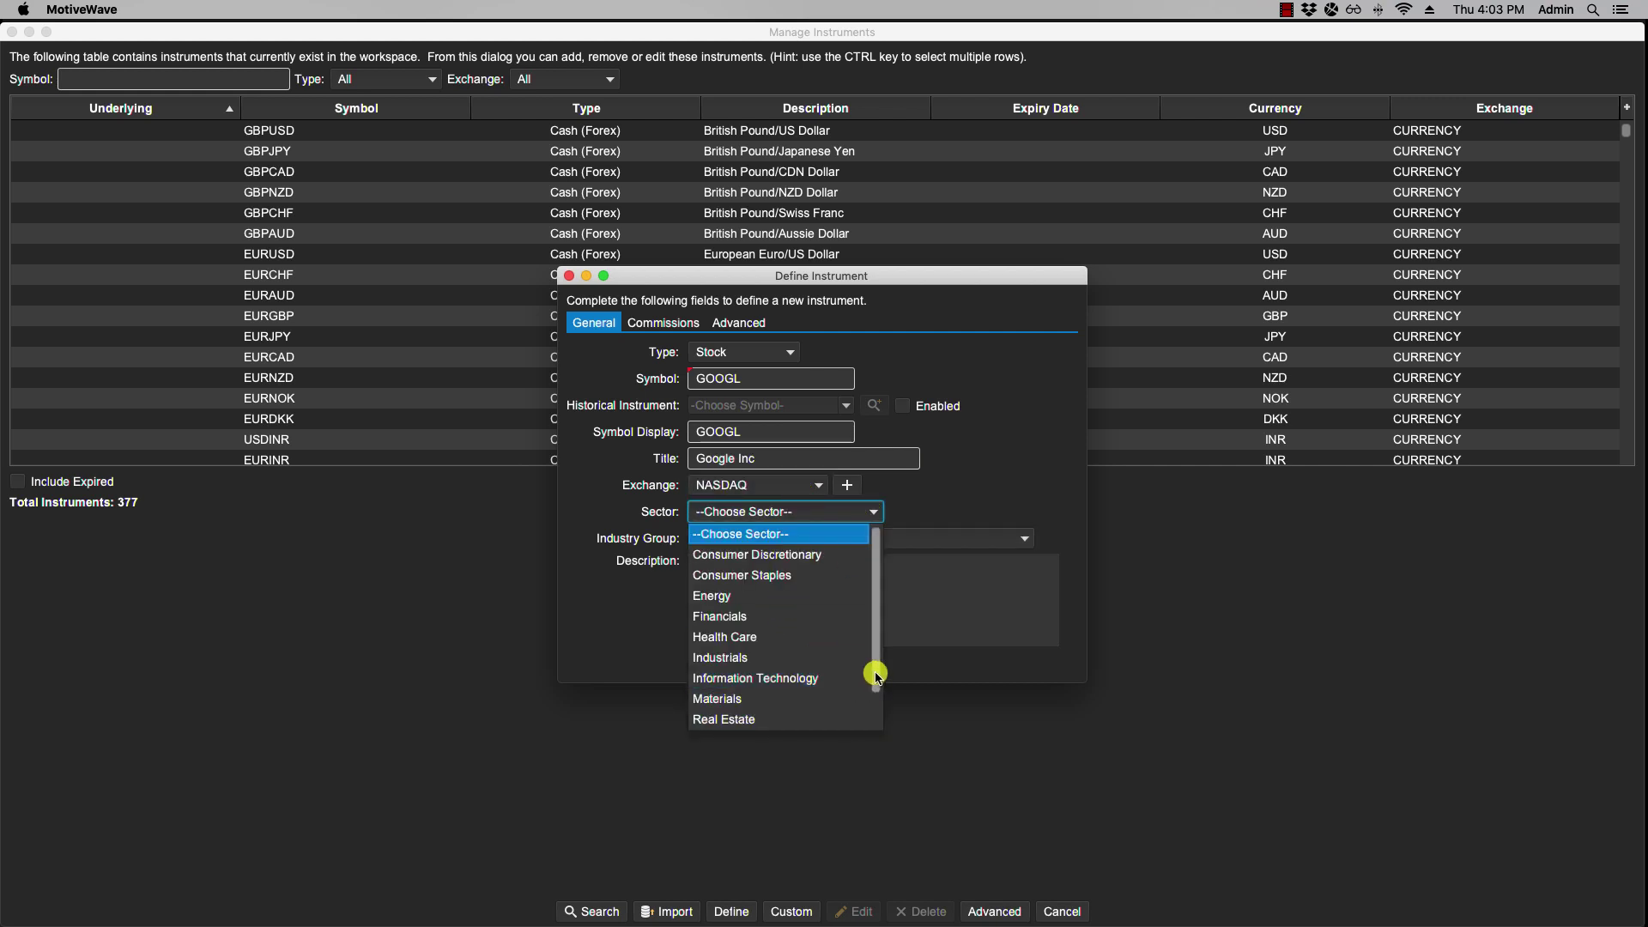
left_click(987, 486)
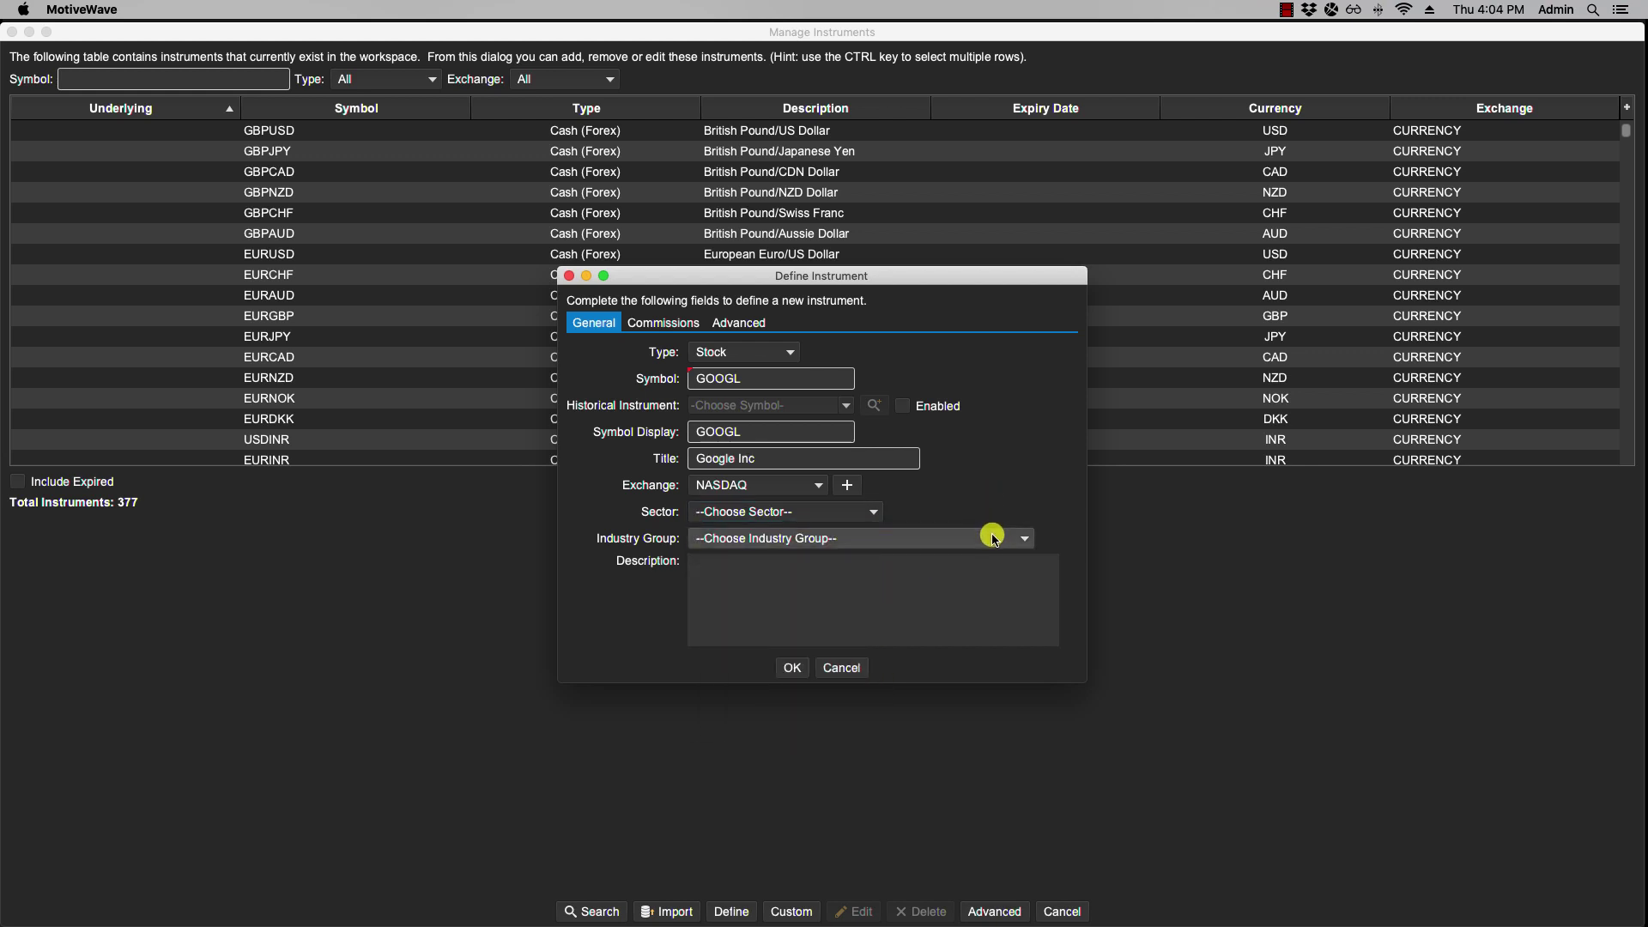
left_click(987, 538)
left_click_drag(1025, 565, 1015, 528)
left_click(1011, 496)
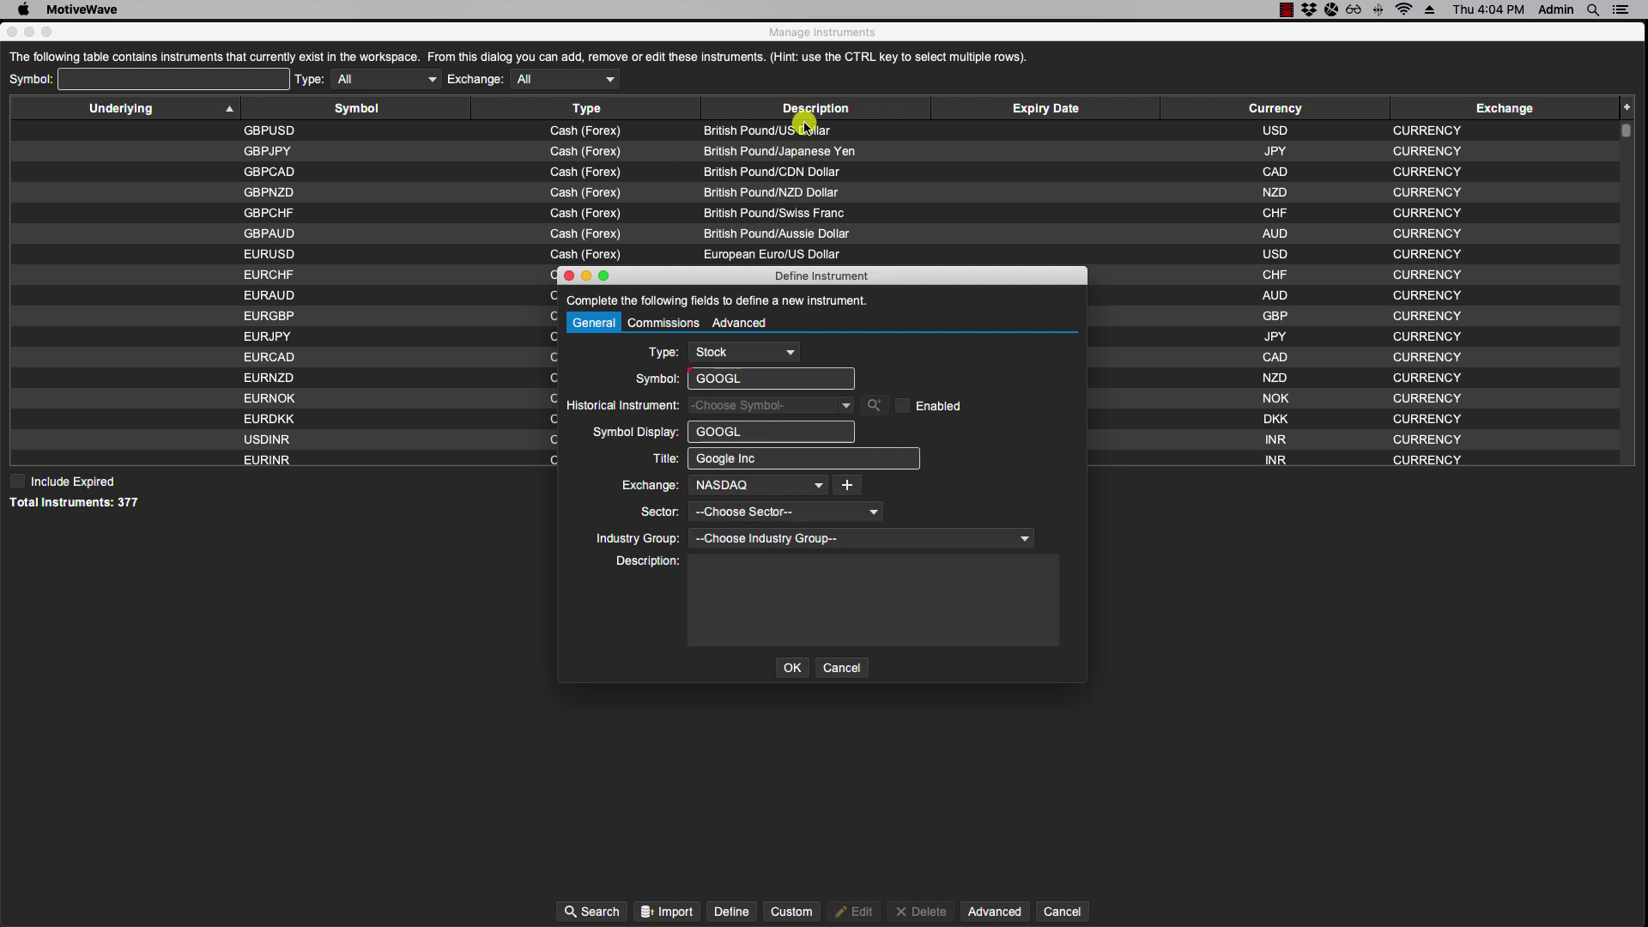
Save the GOOGL stock and filter the workspace list by symbol GO
left_click(794, 668)
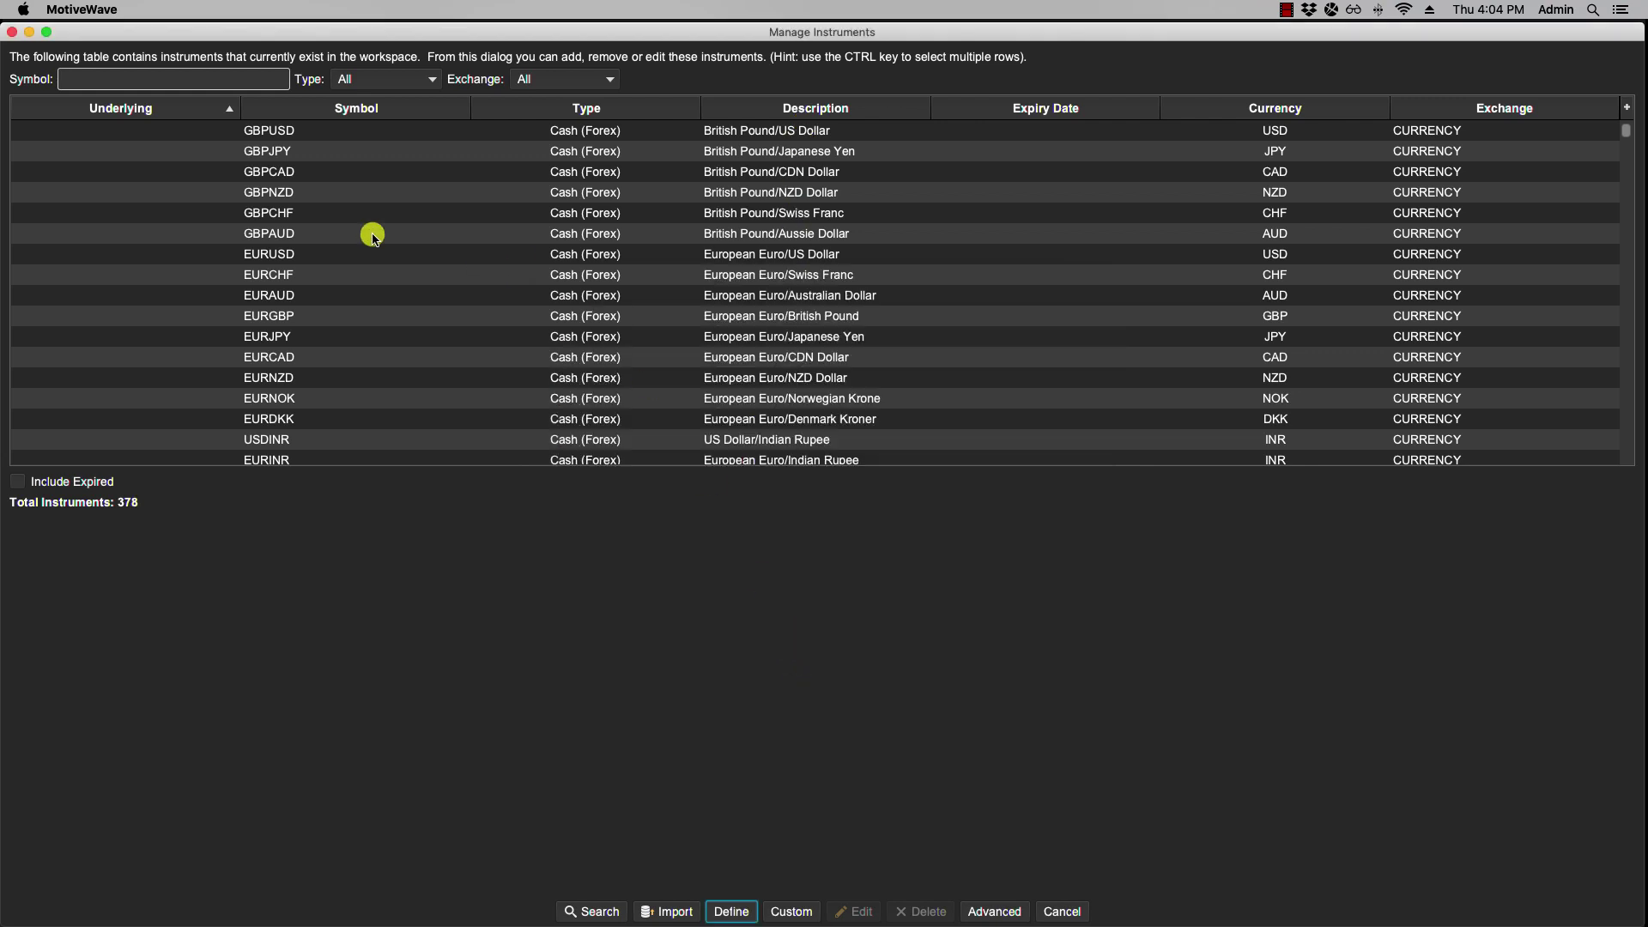
left_click(178, 83)
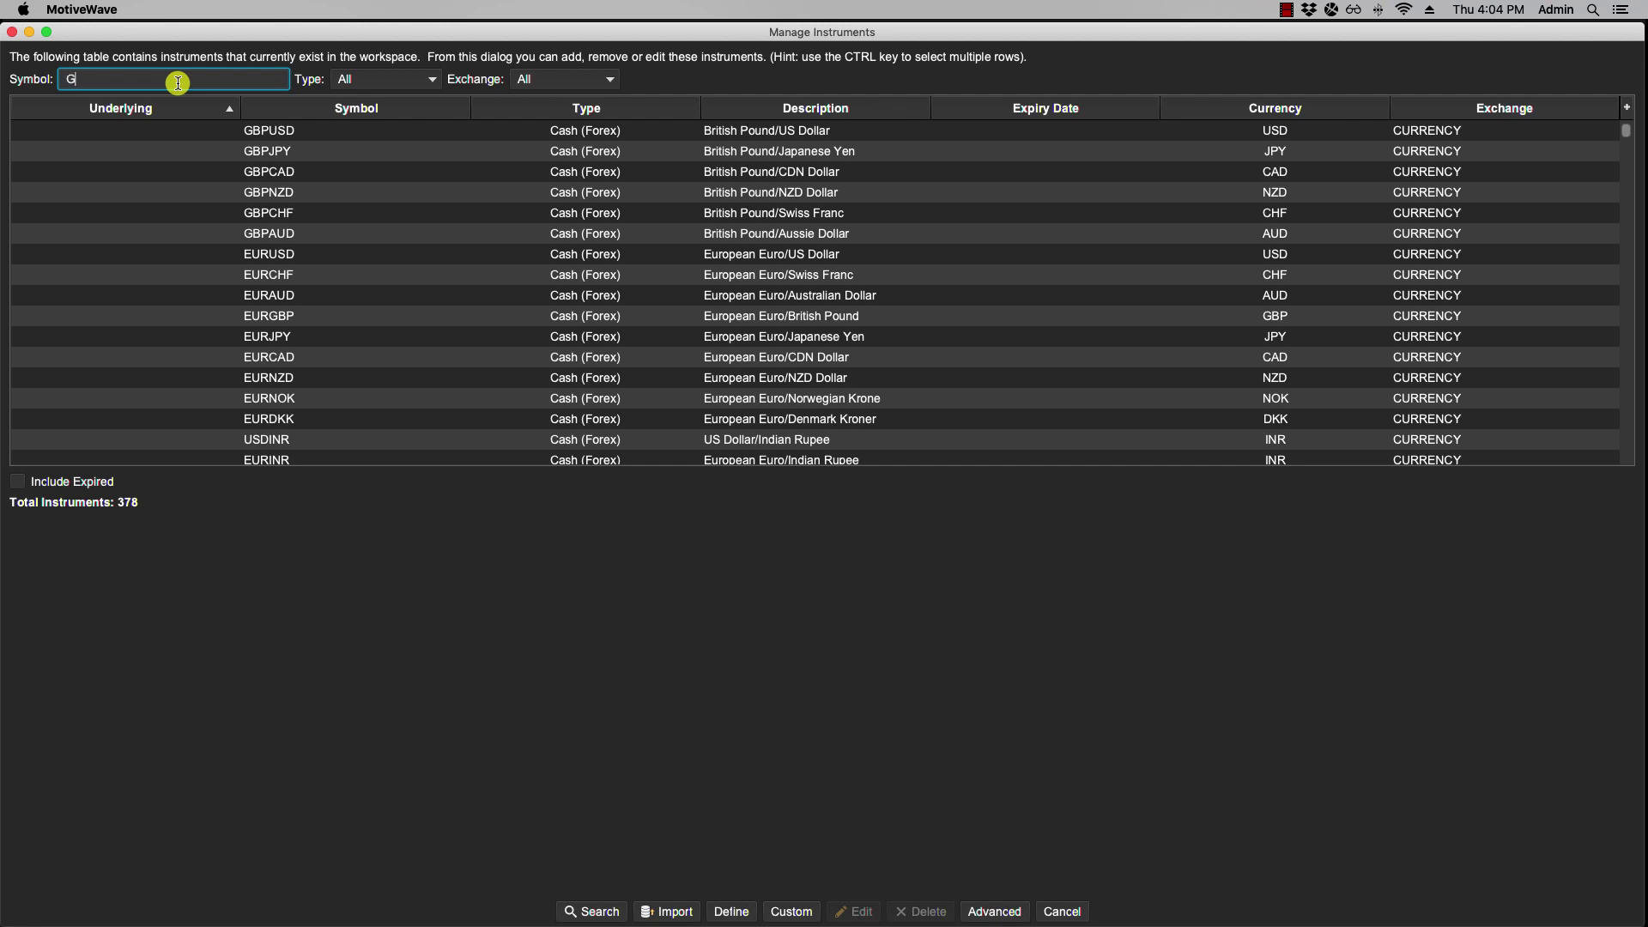
type("GO")
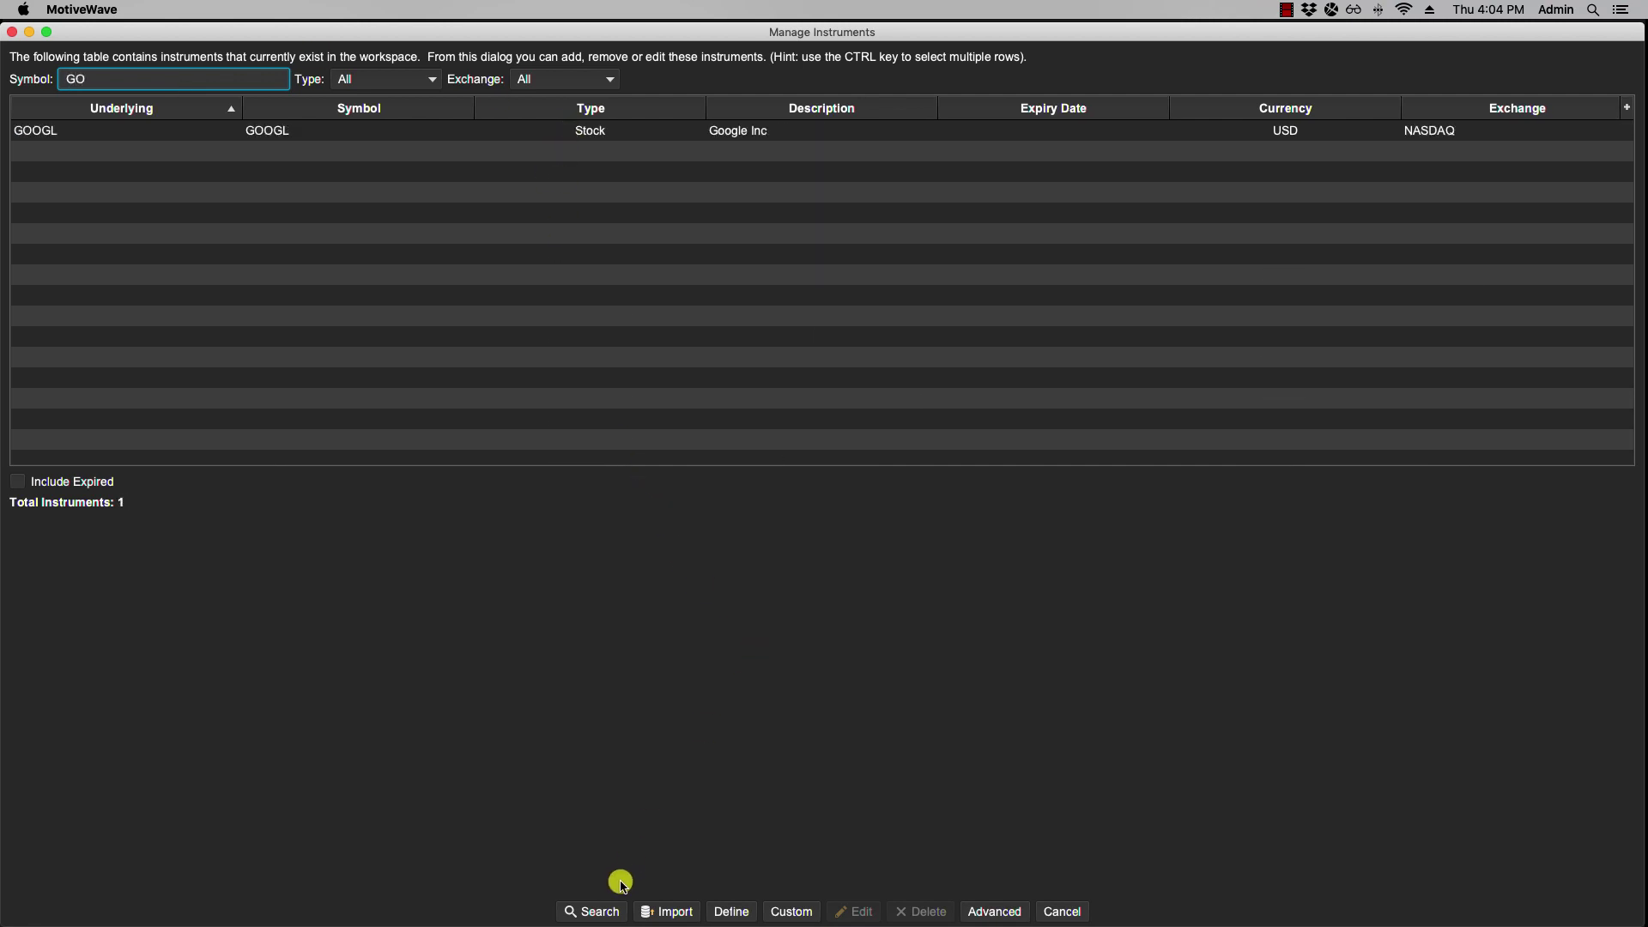
Search the local database for GO to confirm GOOGL is found, then close the search
left_click(593, 910)
left_click(538, 271)
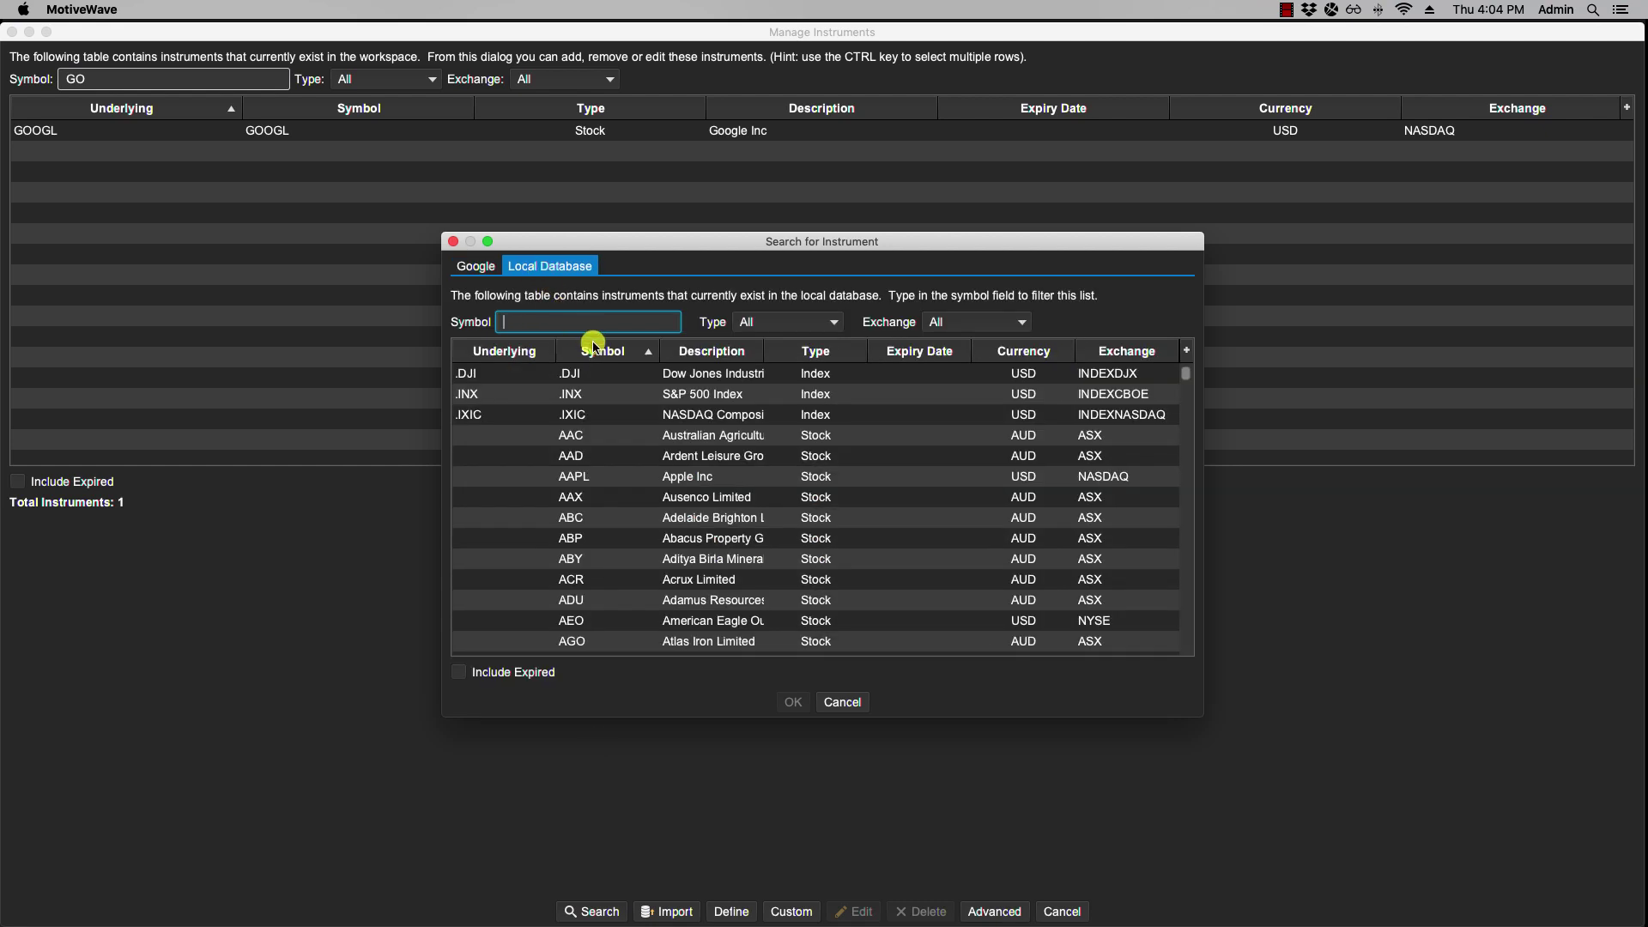
type("GO")
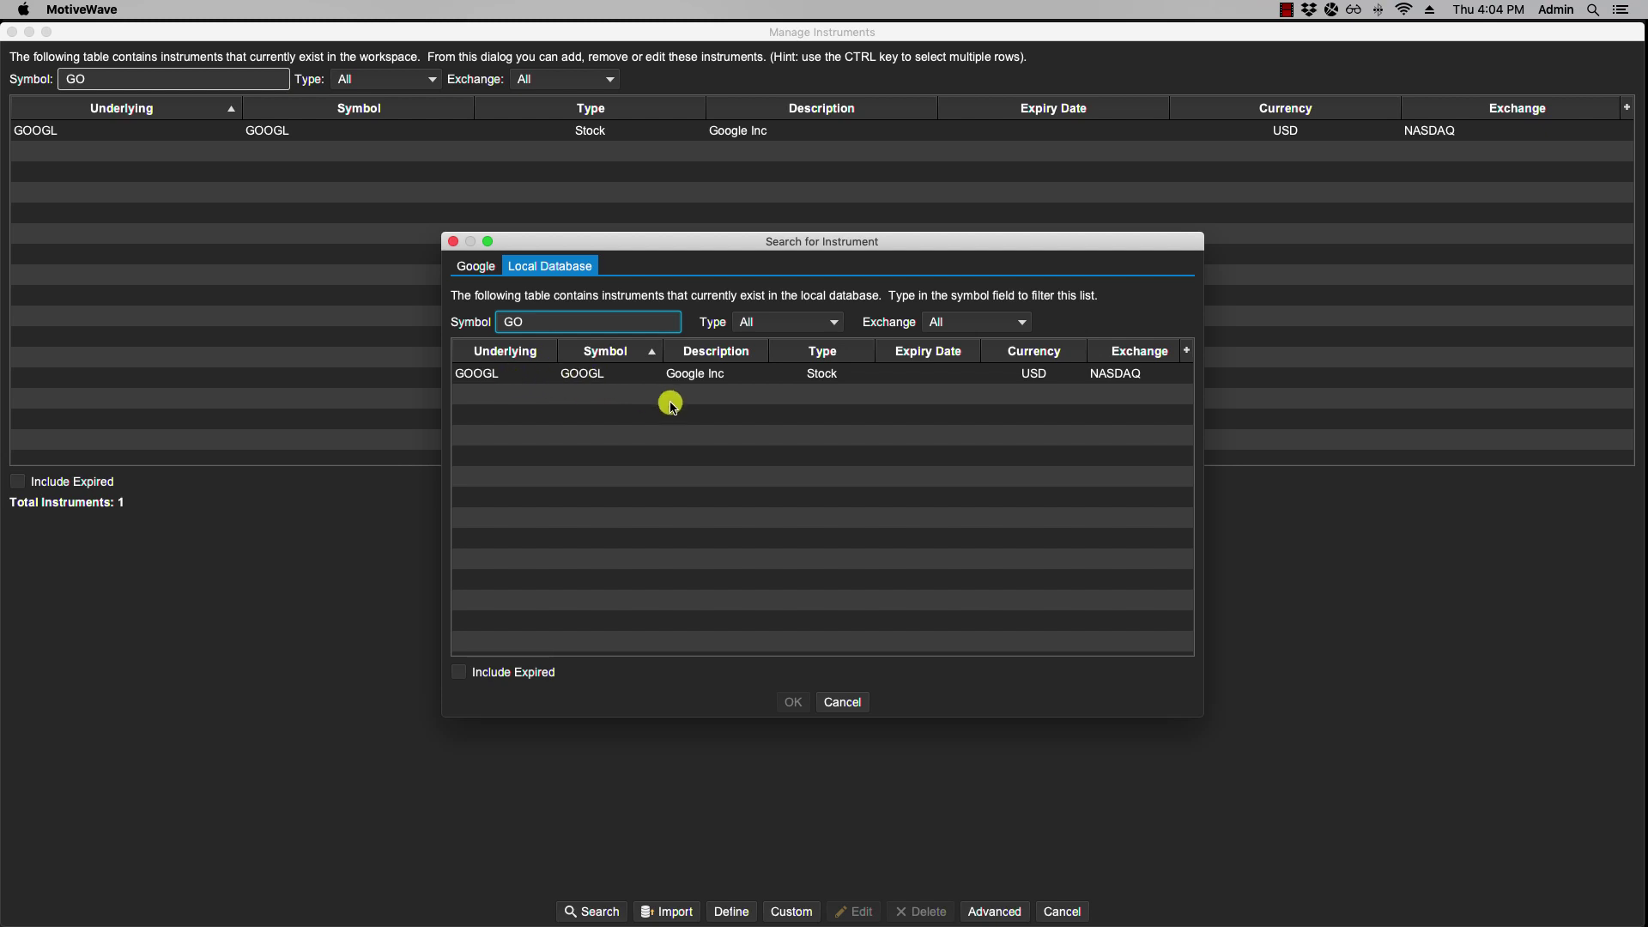
left_click(844, 703)
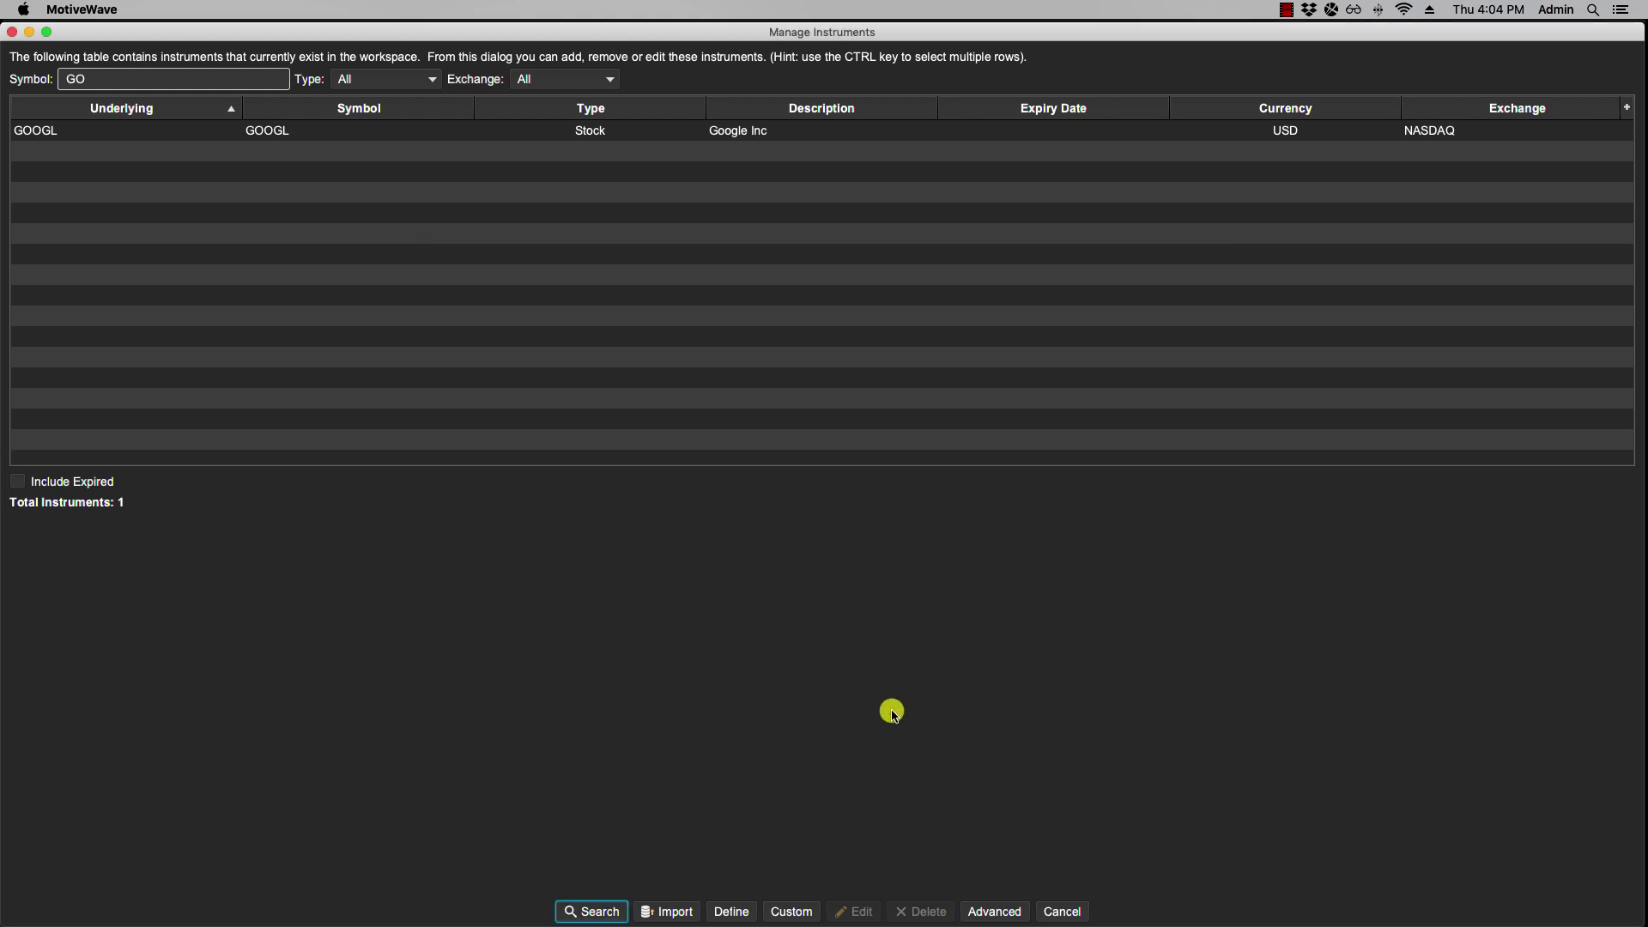
left_click(994, 911)
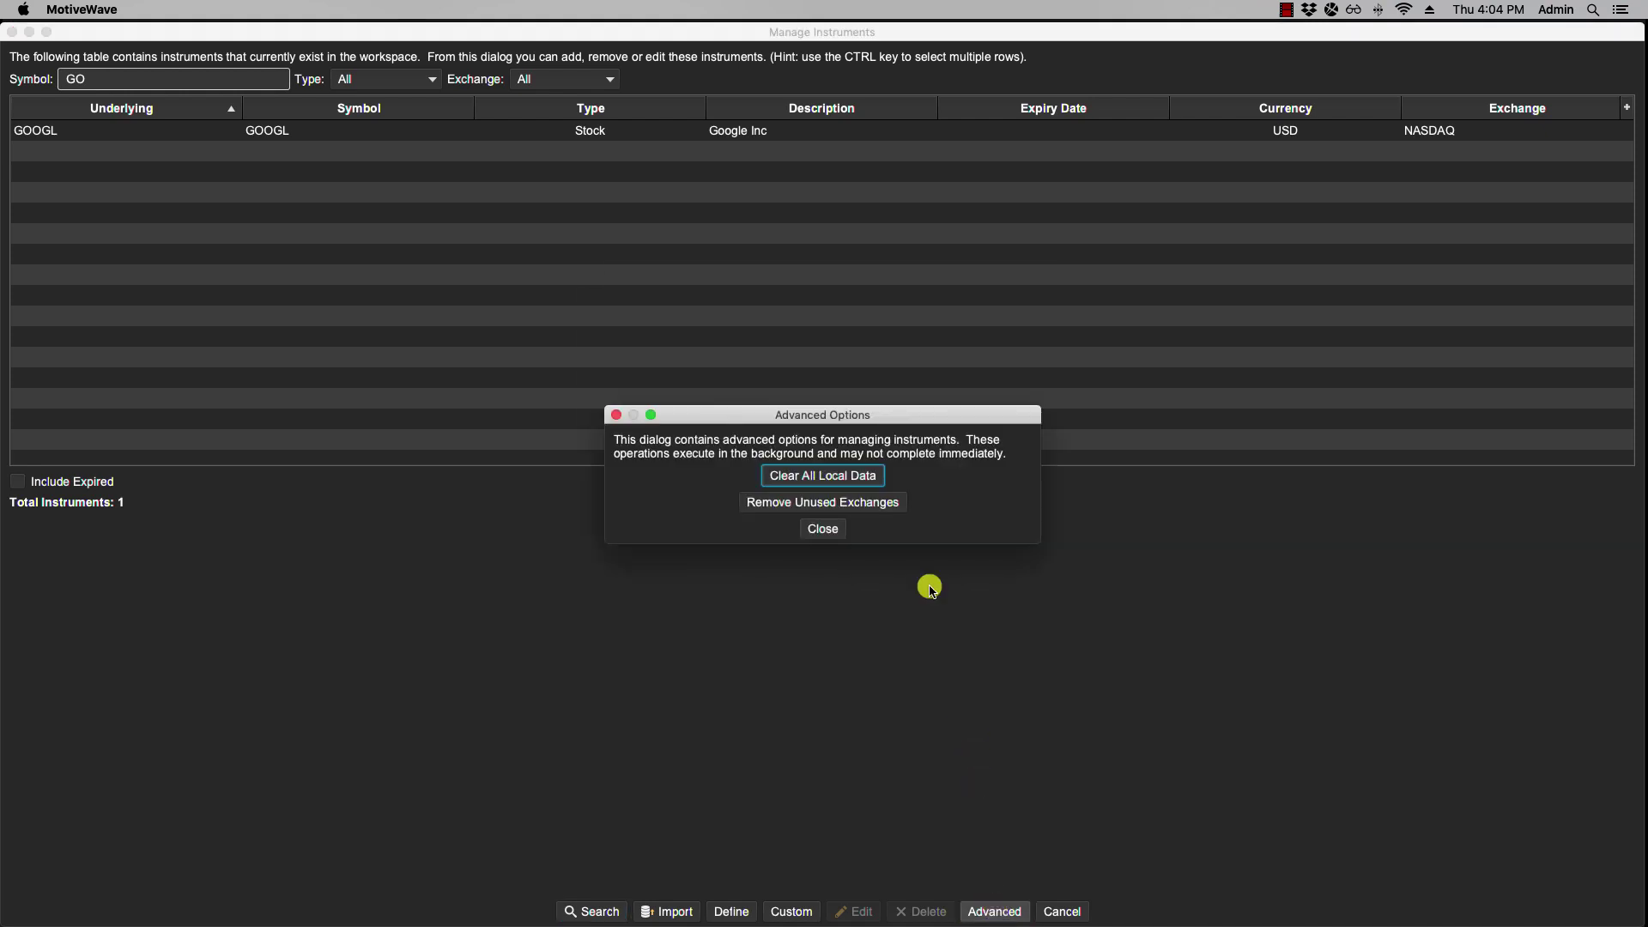
left_click(888, 503)
left_click(844, 526)
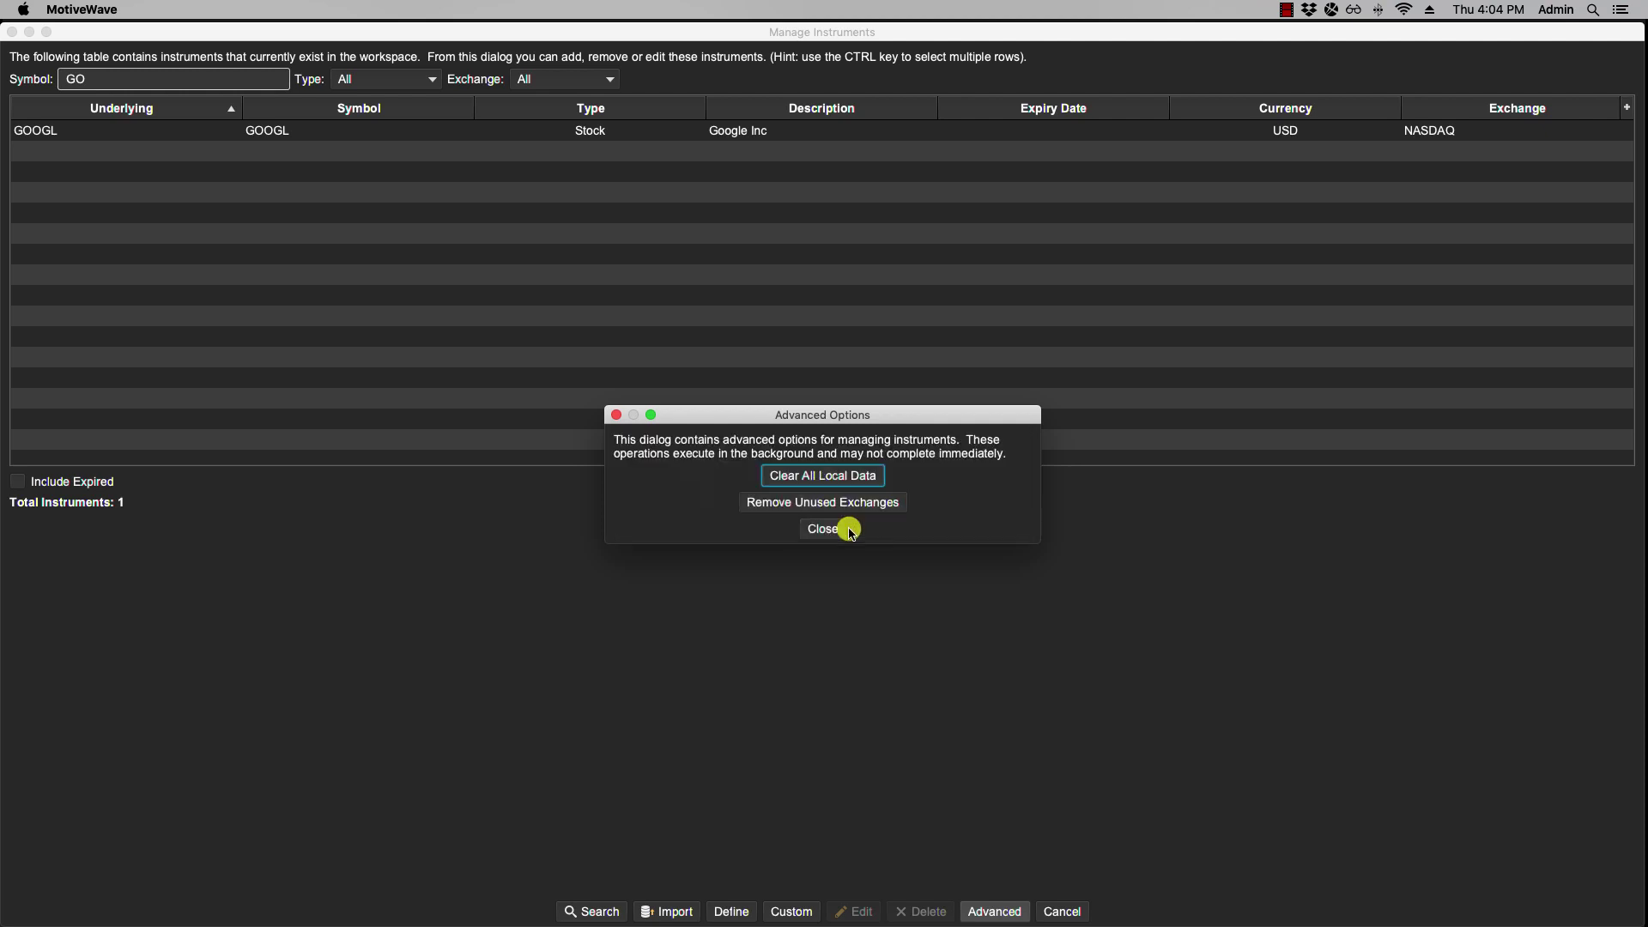
left_click(837, 529)
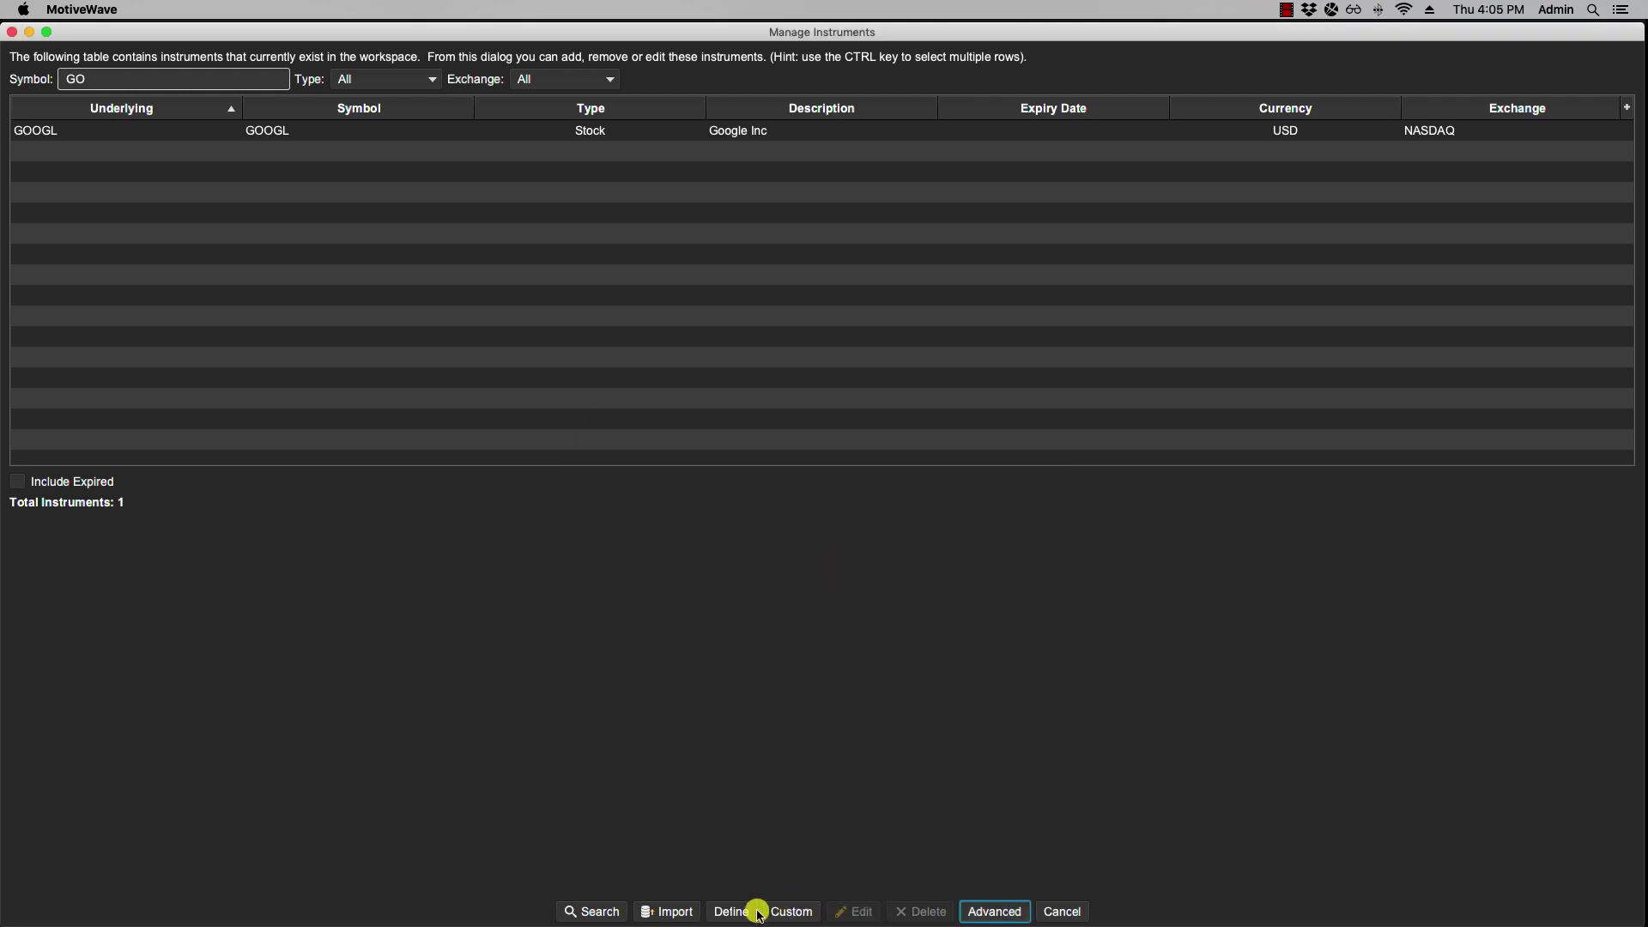
left_click(732, 912)
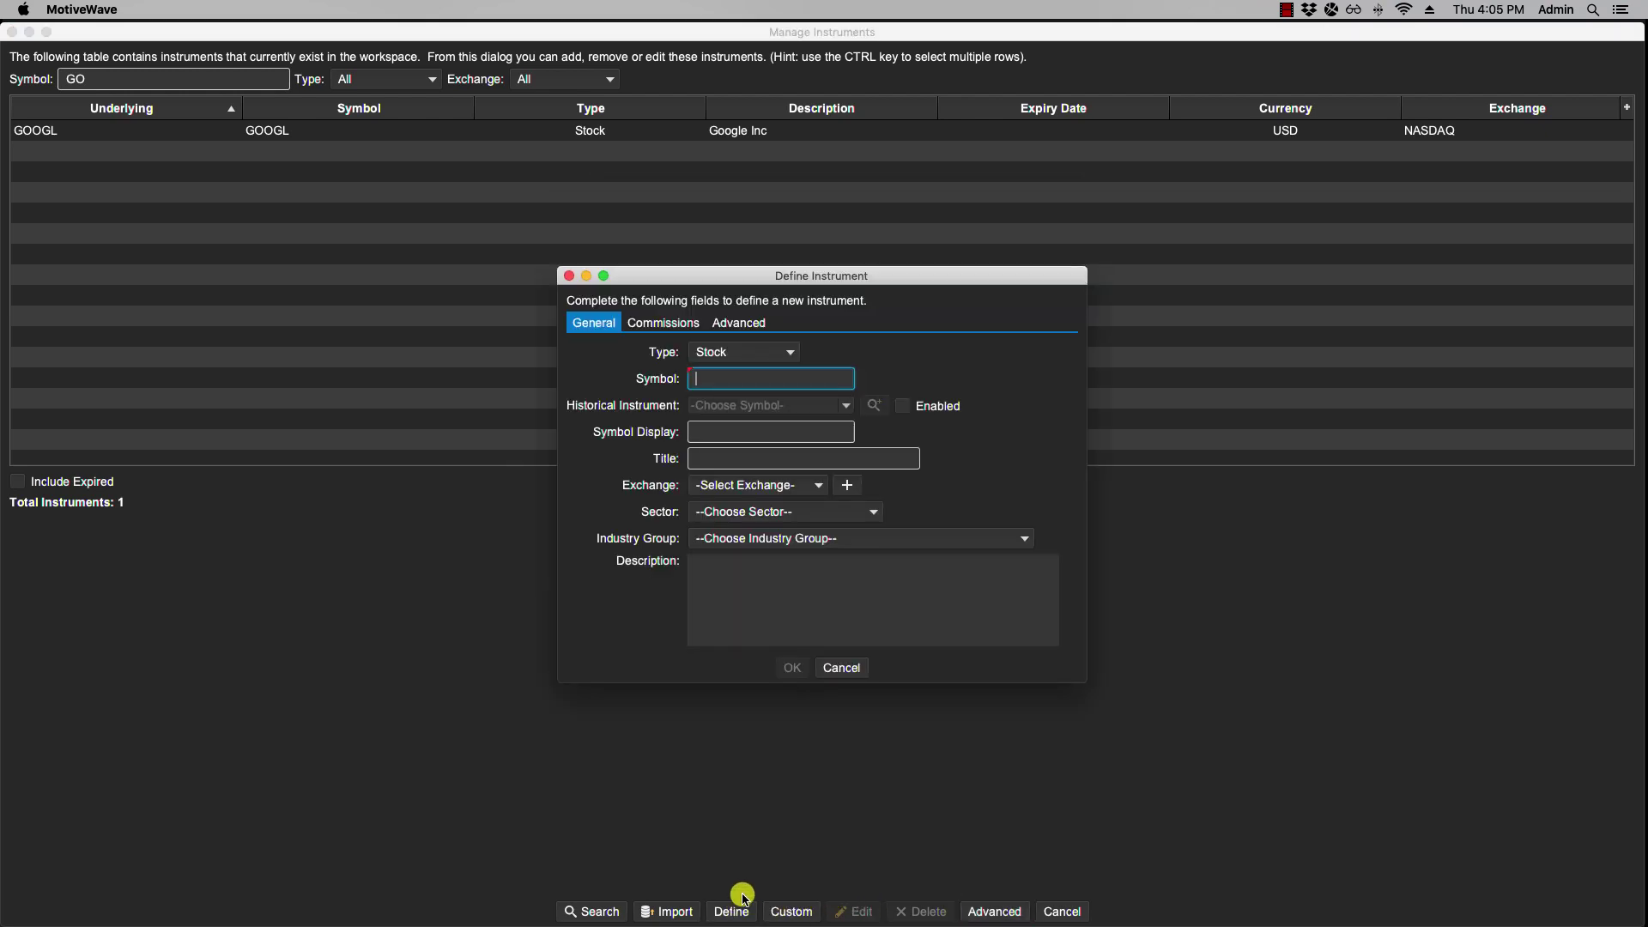
left_click(822, 486)
scroll(817, 516, "up", 1)
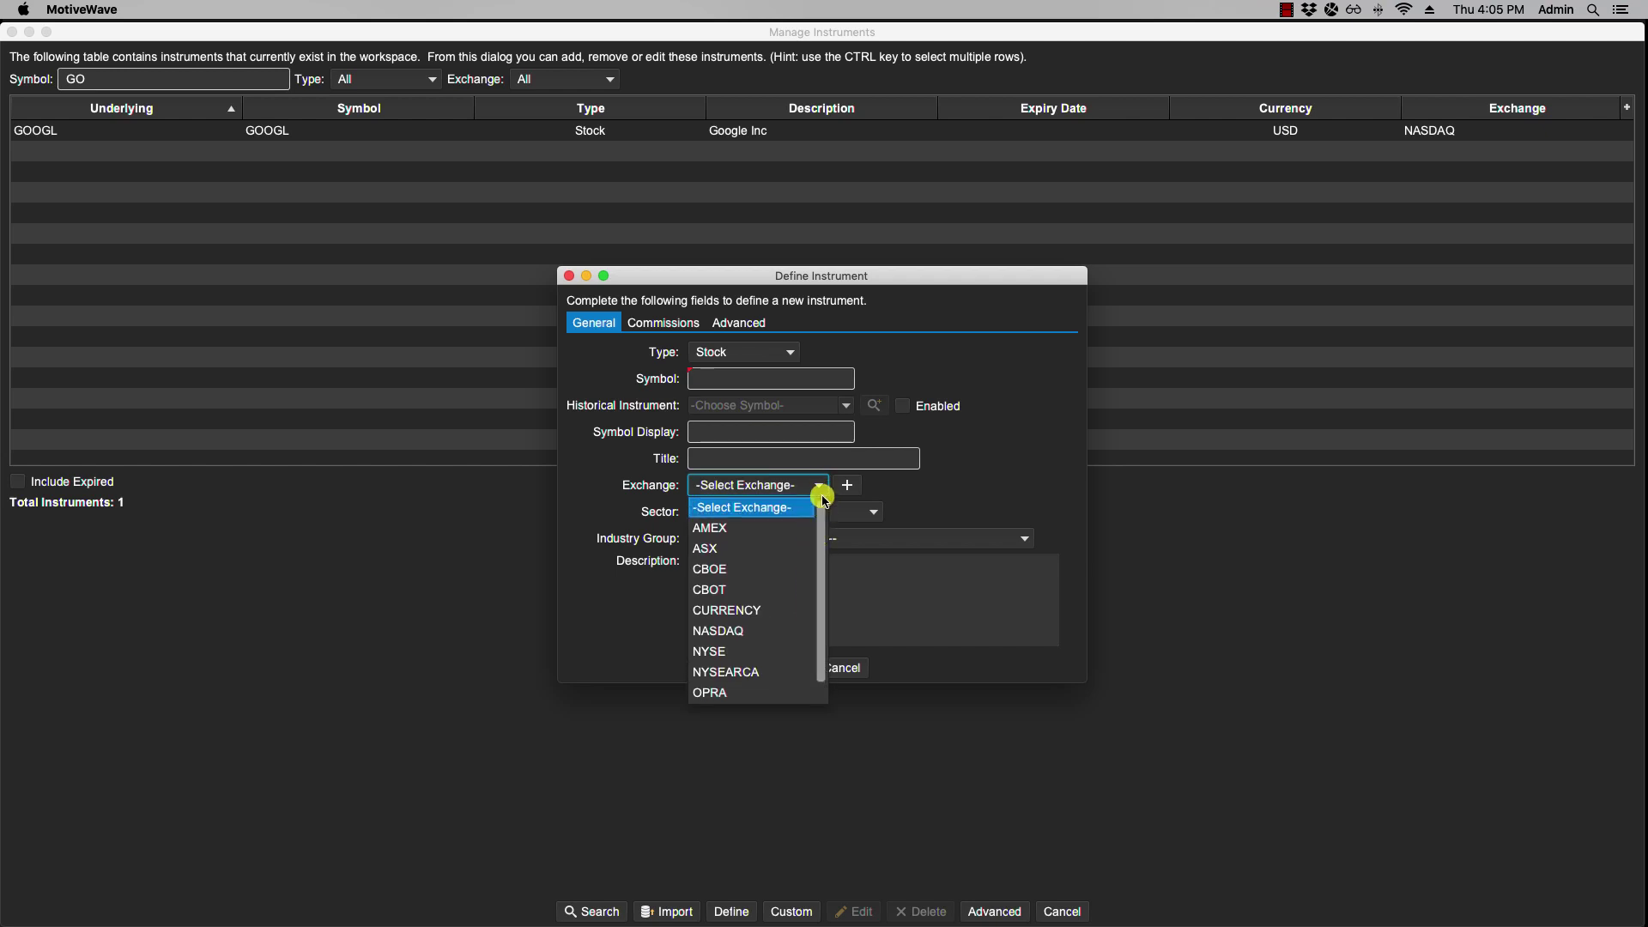
left_click(984, 475)
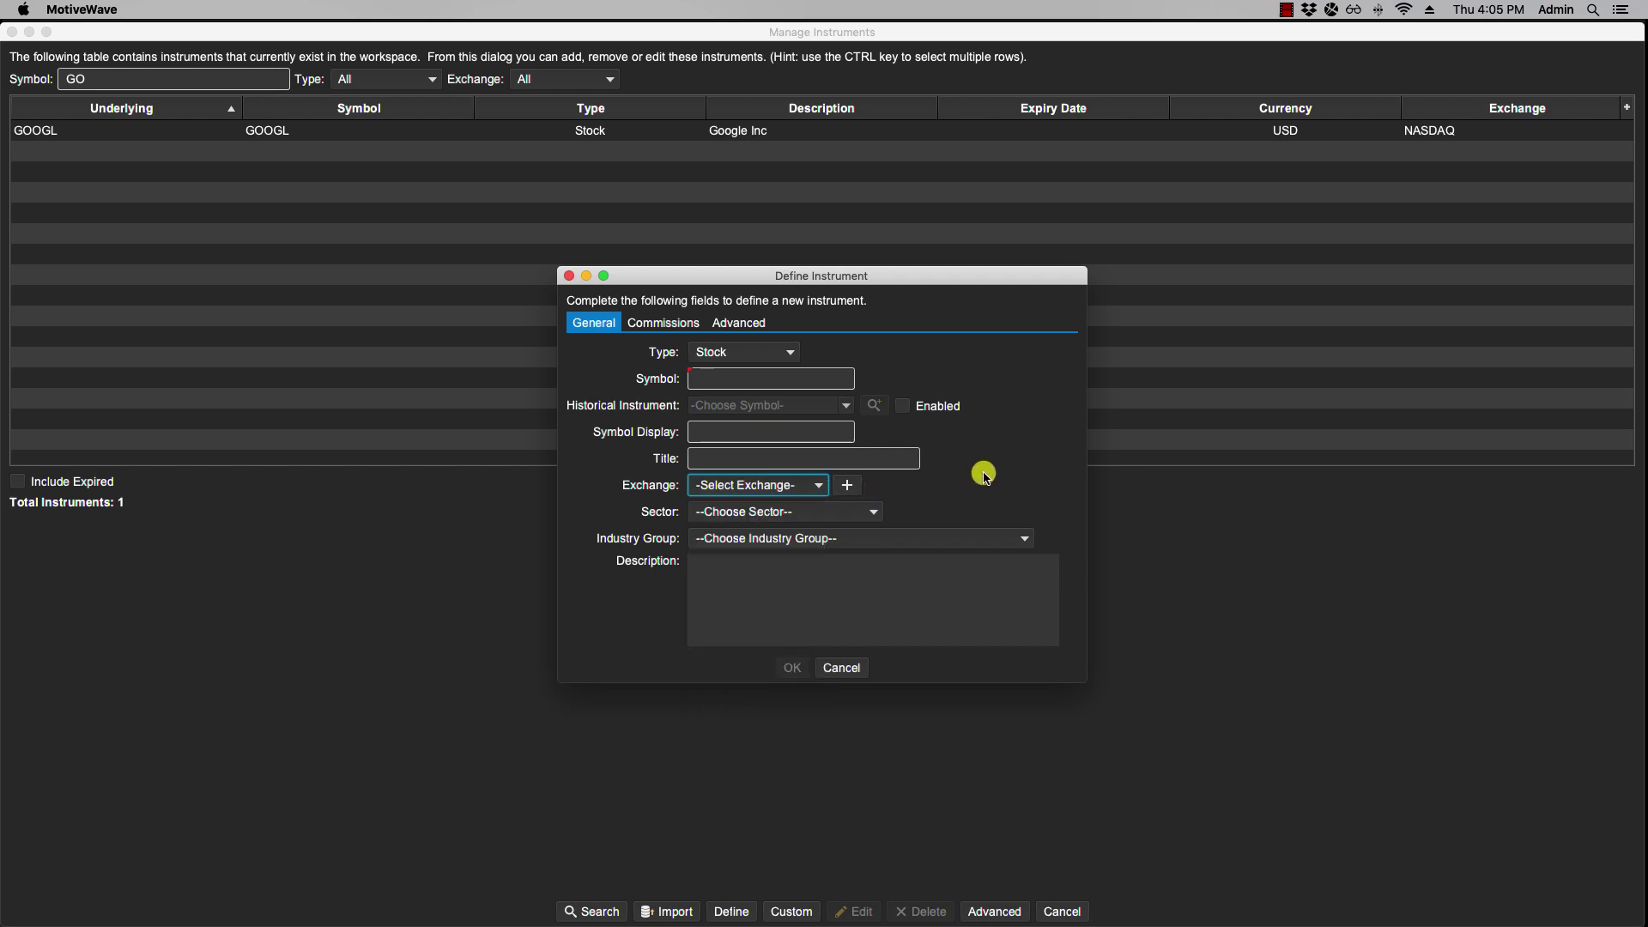
left_click(862, 668)
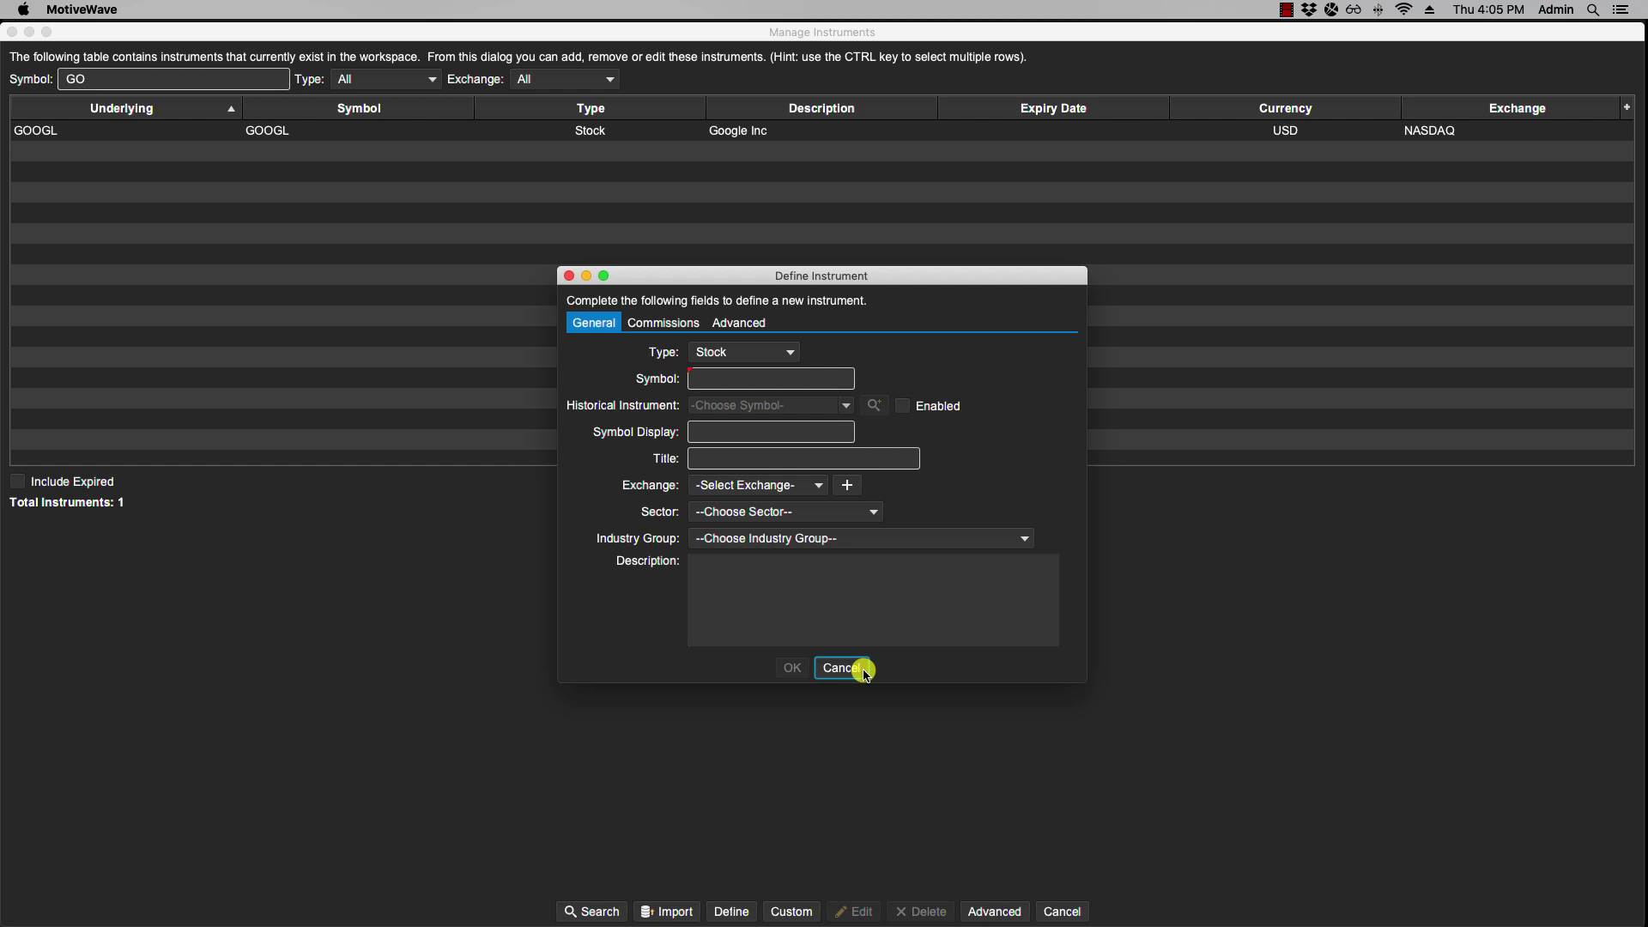
left_click(862, 669)
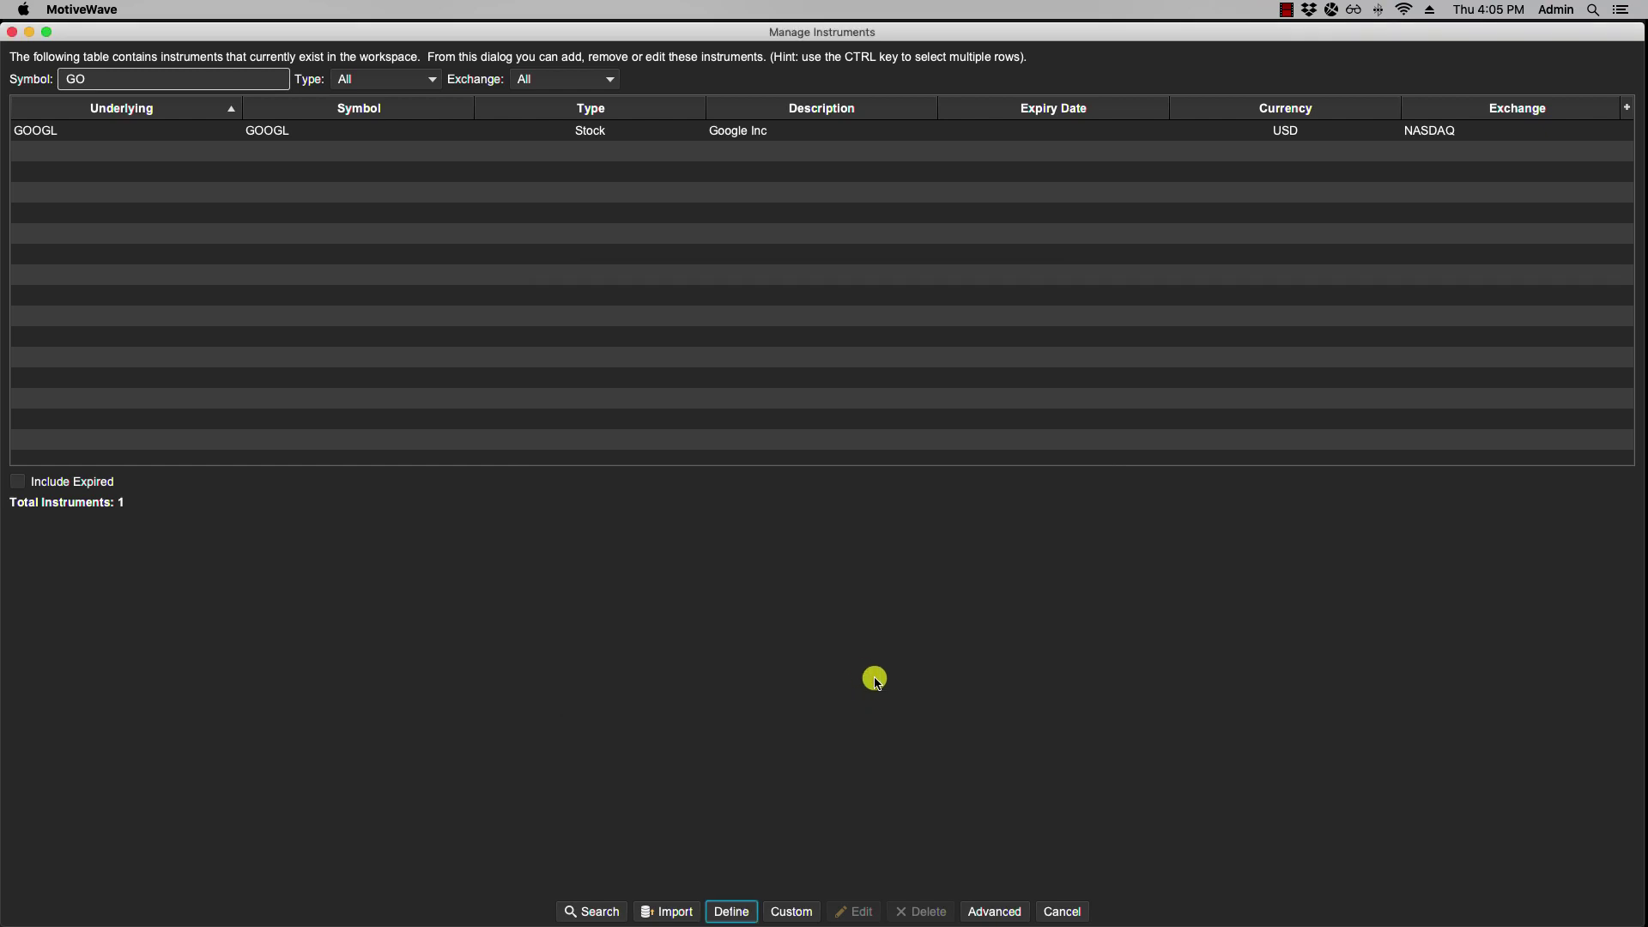